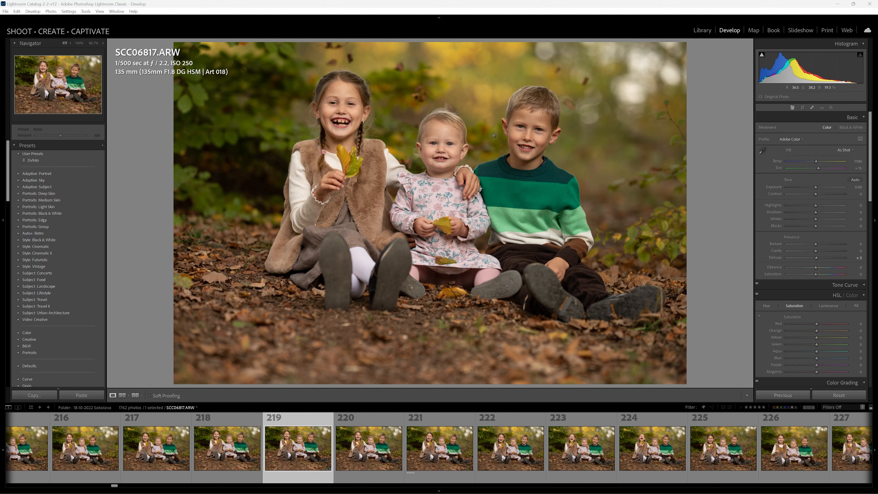
- Switch the photo info overlay to capture date and dimensions, and inspect the three children's faces at 100% zoom
key(i)
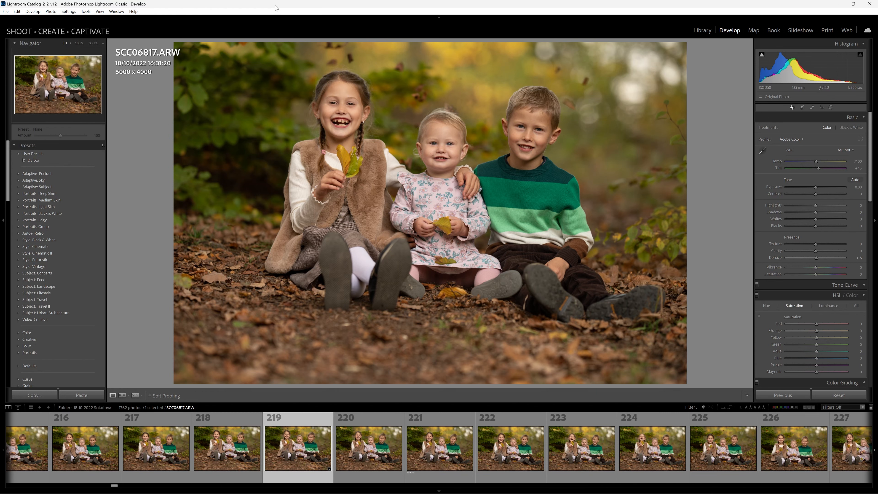
click(464, 146)
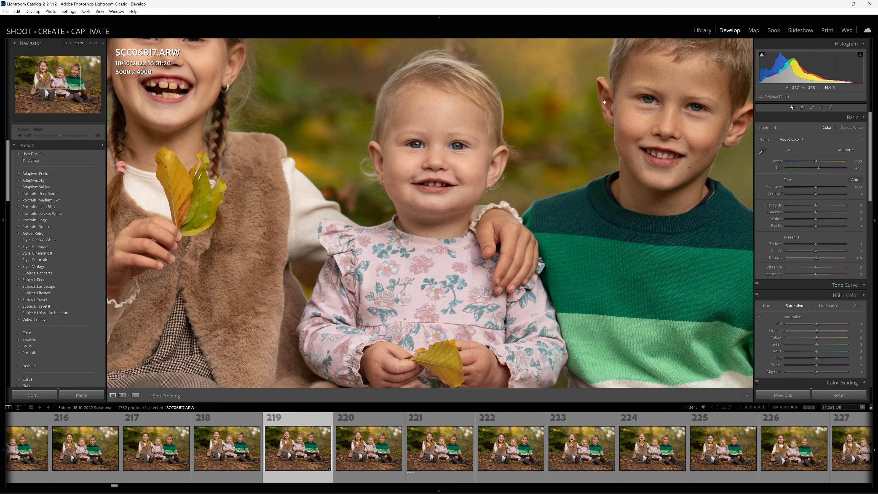
drag(620, 110, 551, 213)
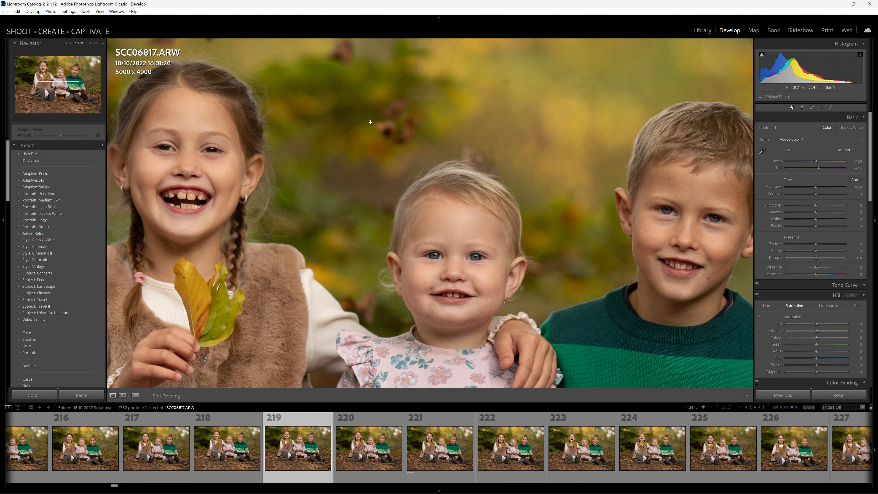
click(439, 157)
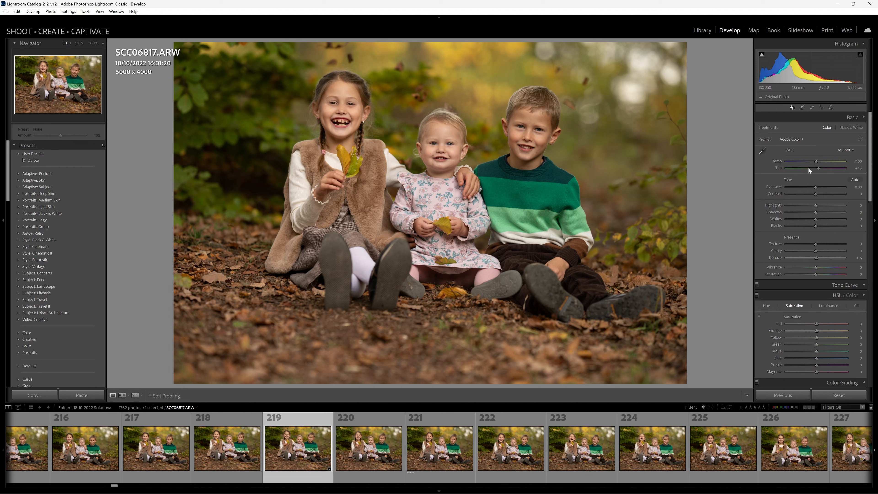
scroll(808, 168, down, 15)
scroll(804, 229, up, 15)
- Create a Select Subject mask of the three children and invert it to cover the background
click(831, 108)
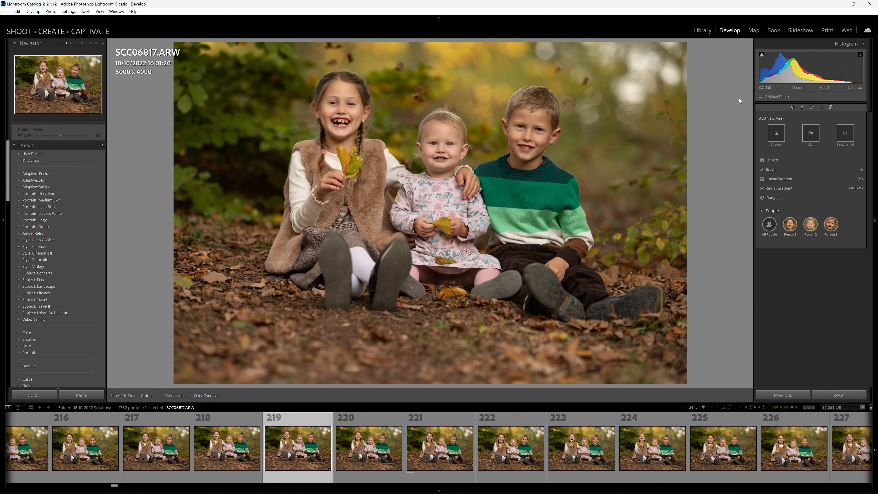
click(773, 134)
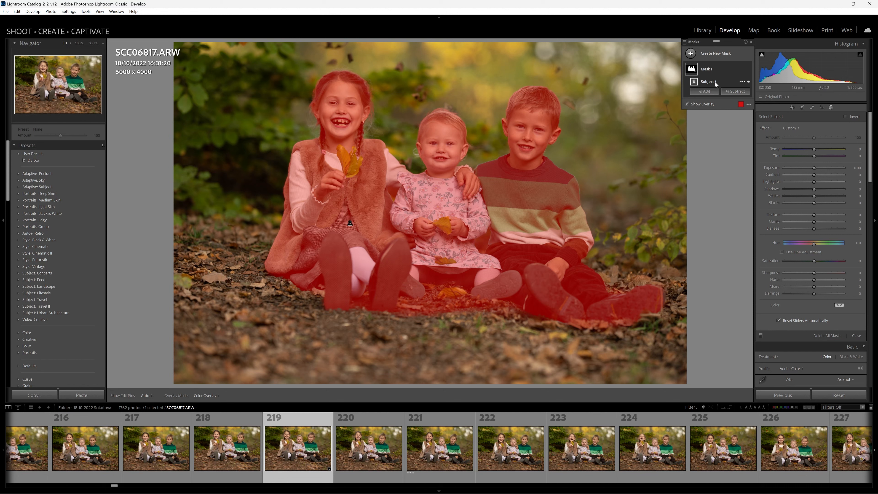
click(743, 82)
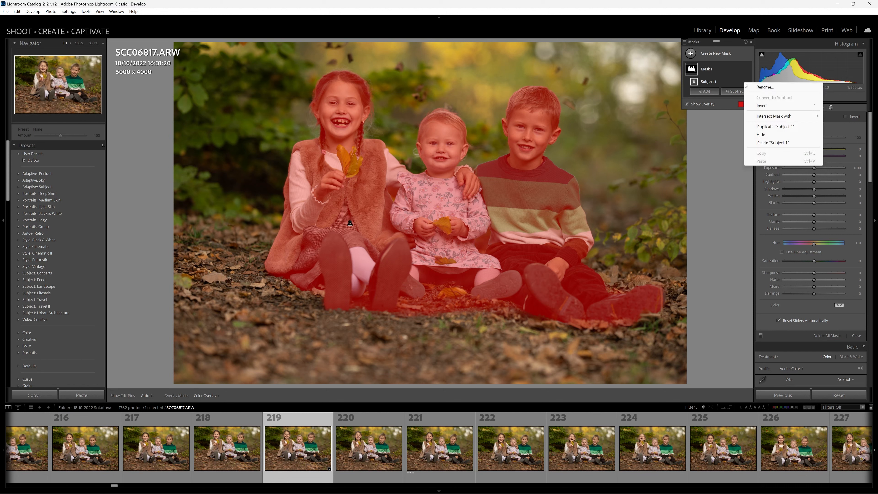
click(762, 105)
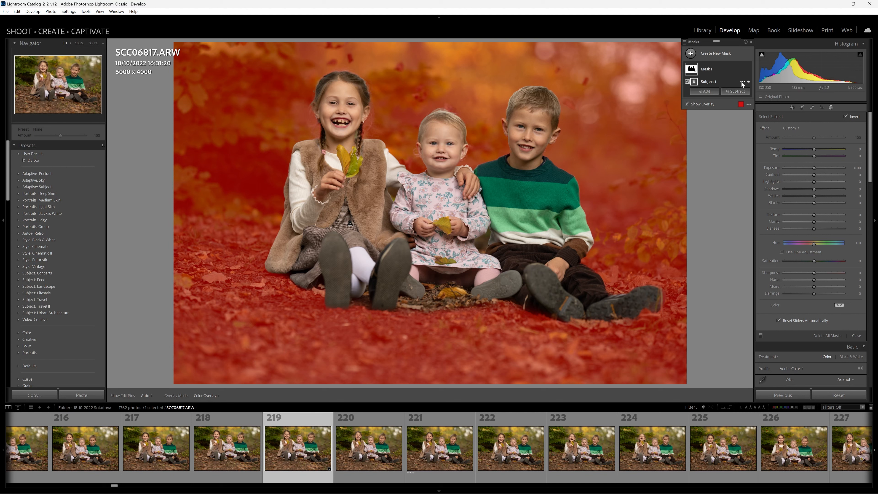
- Delete the inverted subject selection and the empty mask that contained it
right_click(741, 82)
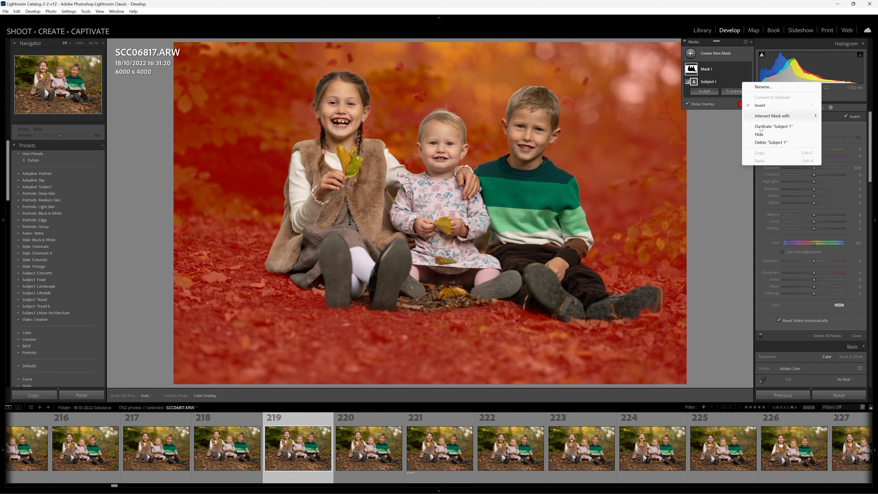
click(762, 142)
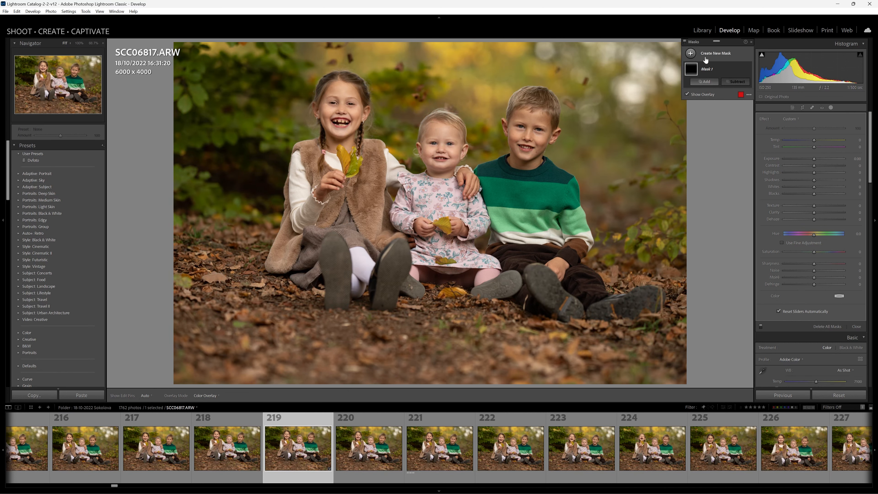
click(743, 69)
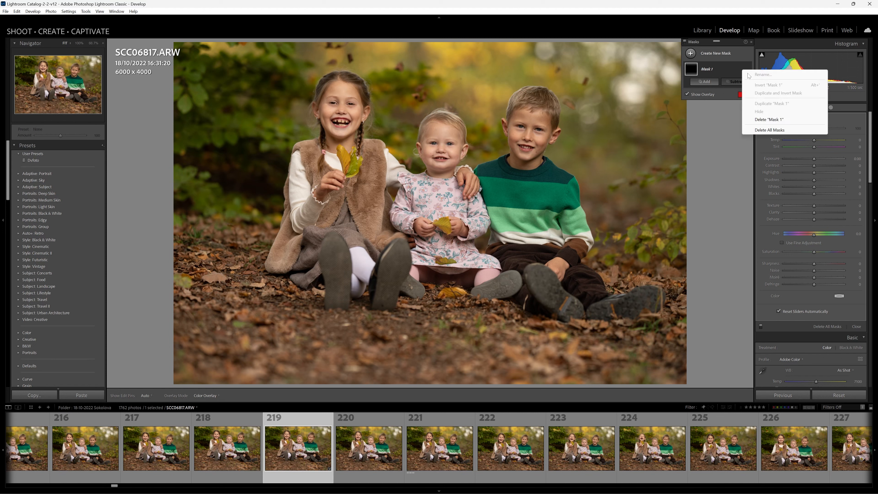
click(768, 120)
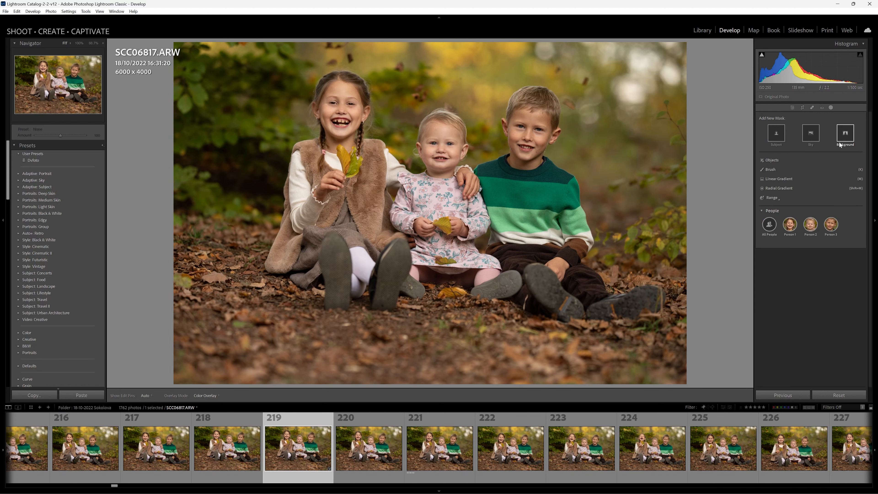
- Try a Select Background mask on the photo, and delete that mask again
click(845, 134)
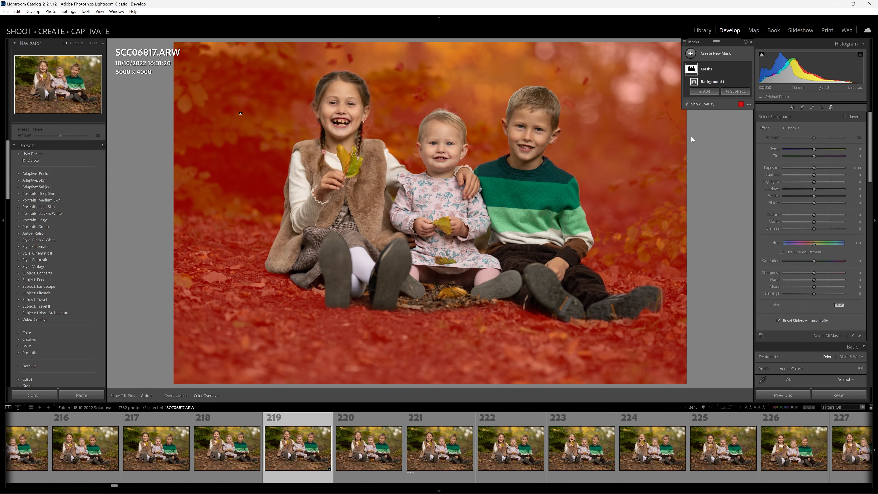
mouse_move(816, 168)
mouse_down()
mouse_move(804, 168)
mouse_move(813, 168)
mouse_up()
right_click(741, 71)
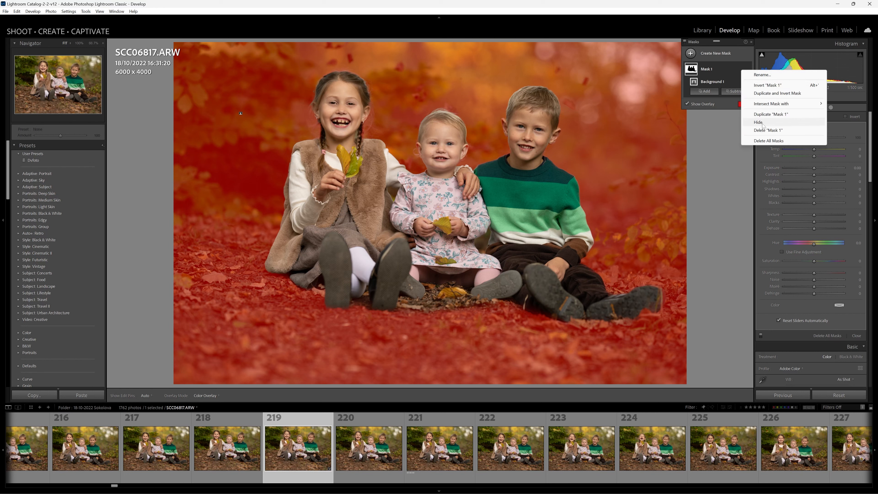
click(766, 130)
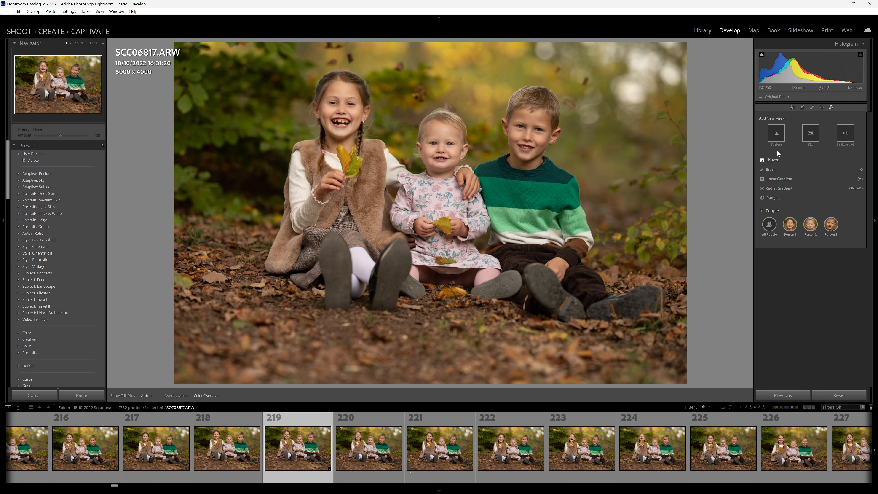
- Create an Objects mask by brushing over the dark green top band of the boy's sweater
click(768, 161)
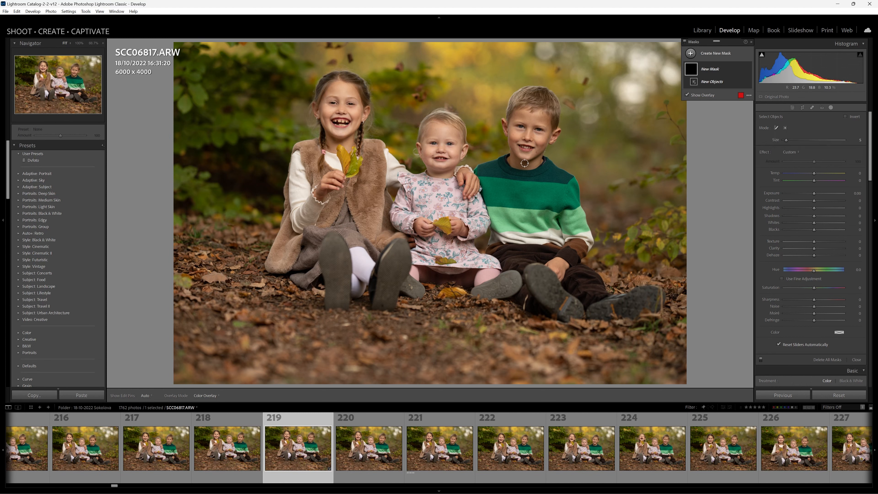
scroll(529, 169, up, 1)
scroll(535, 170, up, 2)
key(z)
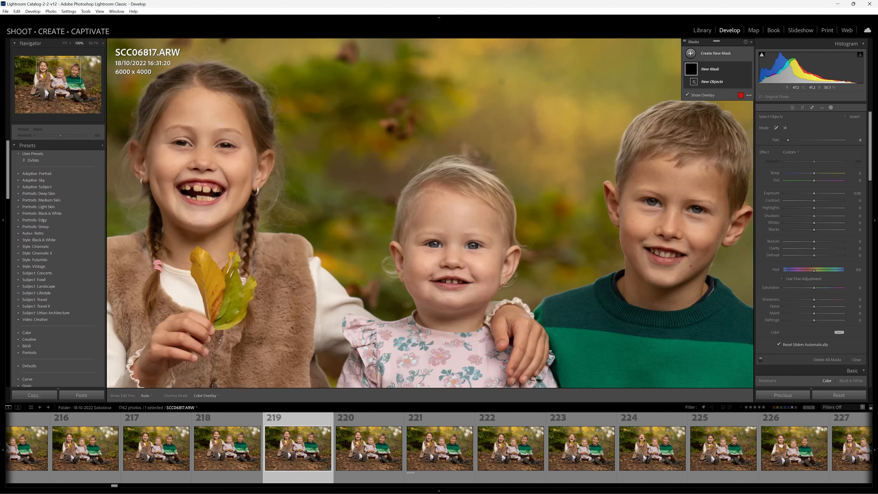
mouse_move(600, 306)
mouse_down()
mouse_move(422, 115)
mouse_move(436, 185)
mouse_up()
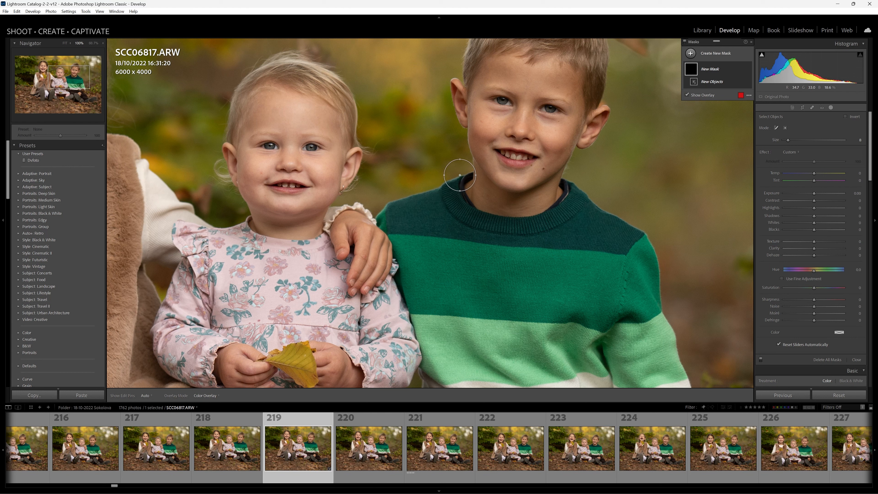
scroll(463, 175, down, 1)
scroll(463, 175, down, 1)
scroll(464, 175, down, 1)
scroll(468, 174, down, 1)
mouse_move(472, 173)
mouse_down()
mouse_move(395, 202)
mouse_move(390, 235)
mouse_move(628, 253)
mouse_move(641, 240)
mouse_move(642, 230)
mouse_move(564, 179)
mouse_move(555, 197)
mouse_move(528, 213)
mouse_move(498, 211)
mouse_move(468, 176)
mouse_up()
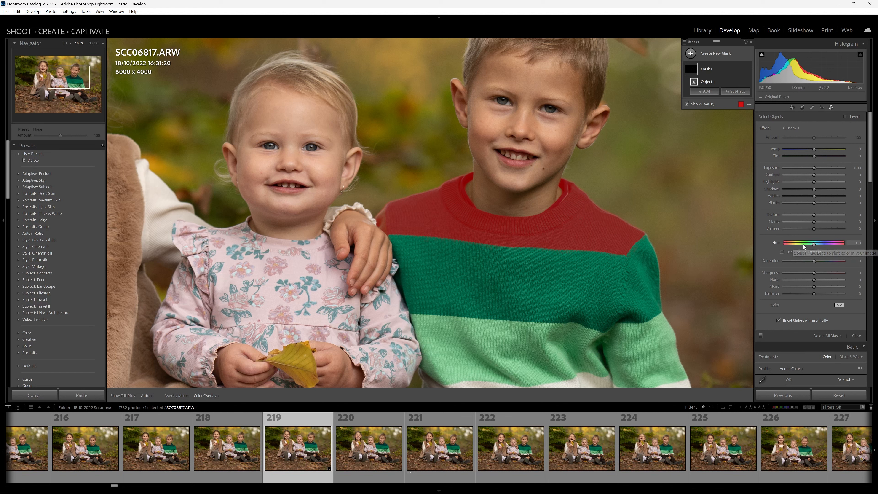
- Shift the hue of the sweater's masked top band to about -168 for a dark maroon-brown colour
click(815, 244)
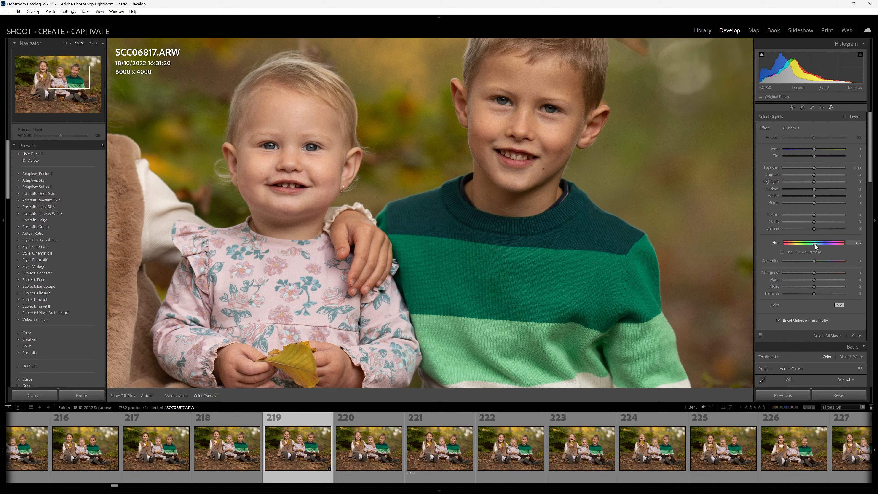
drag(813, 244, 785, 246)
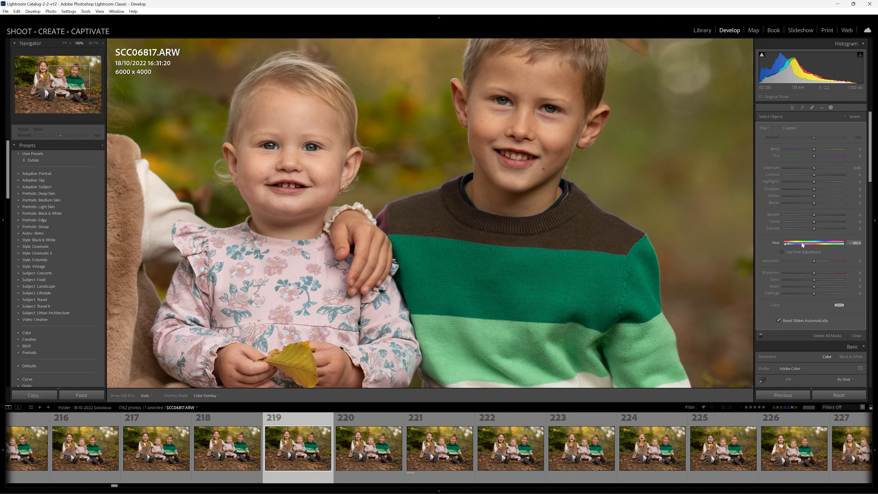
drag(778, 242, 780, 242)
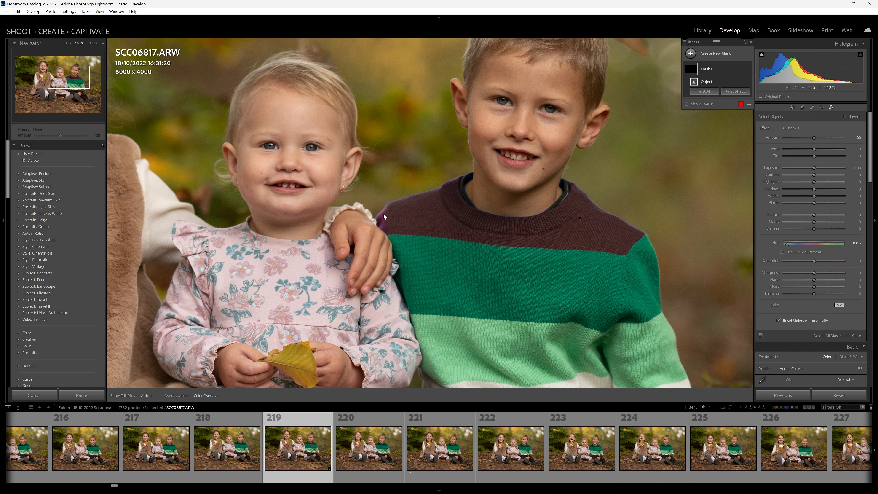
- Subtract the shoulder patch beside the sibling's hand from the mask using Objects, and fine-tune the hue to about -171
click(735, 93)
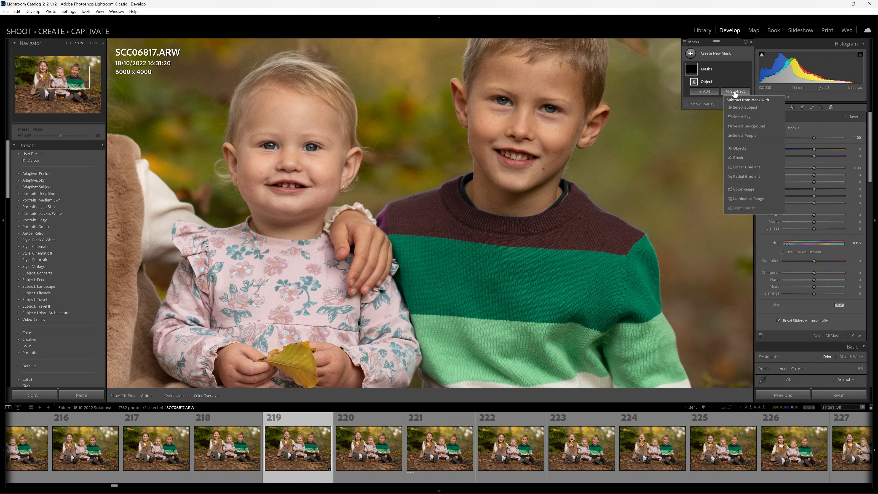
click(738, 148)
mouse_move(381, 202)
mouse_down()
mouse_move(380, 224)
mouse_move(383, 217)
mouse_up()
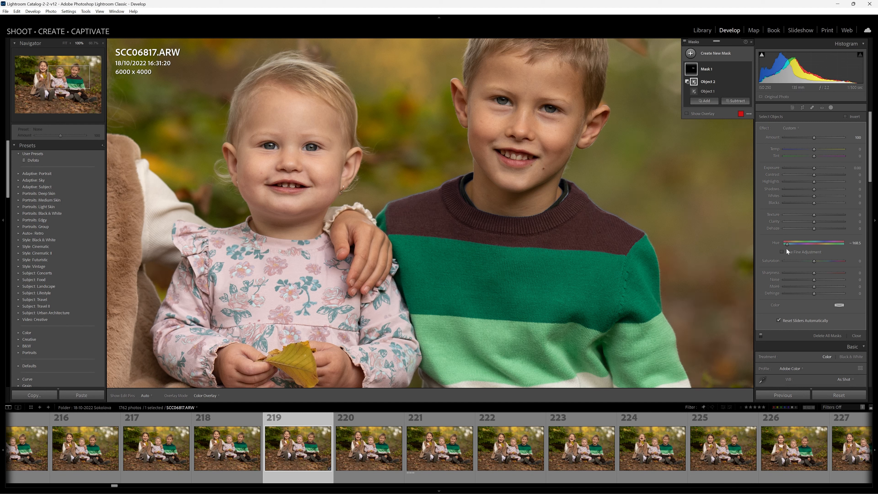
drag(787, 243, 784, 244)
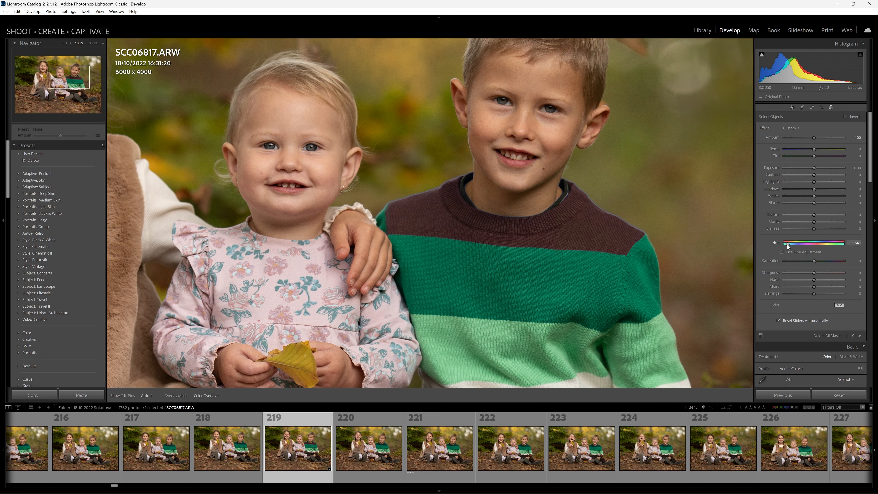
drag(785, 244, 785, 244)
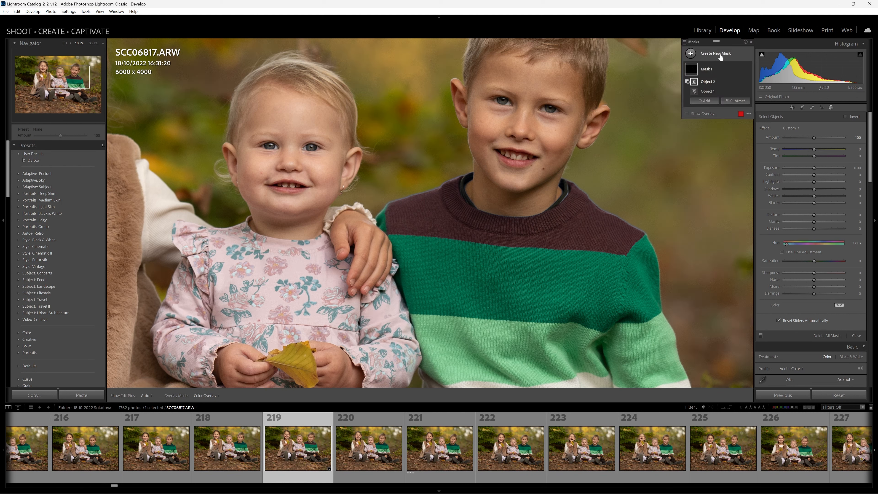
- Create a new Objects mask over the medium green middle band of the boy's sweater
click(707, 55)
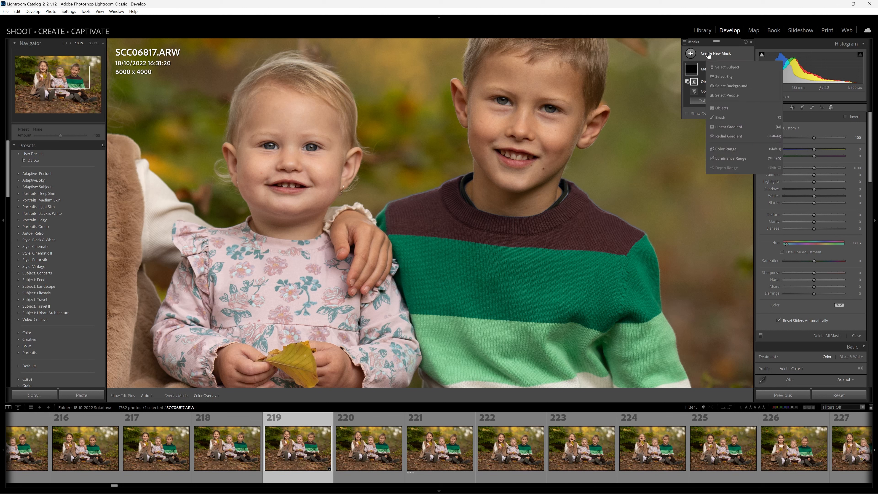
click(721, 108)
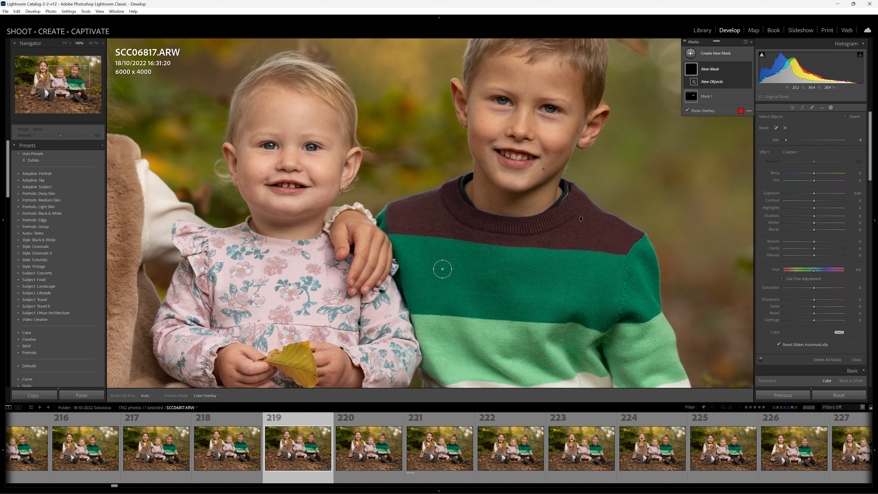
mouse_move(384, 209)
mouse_down()
mouse_move(383, 236)
mouse_move(611, 259)
mouse_move(637, 237)
mouse_move(657, 303)
mouse_move(637, 324)
mouse_move(606, 334)
mouse_move(423, 314)
mouse_move(409, 304)
mouse_move(385, 239)
mouse_up()
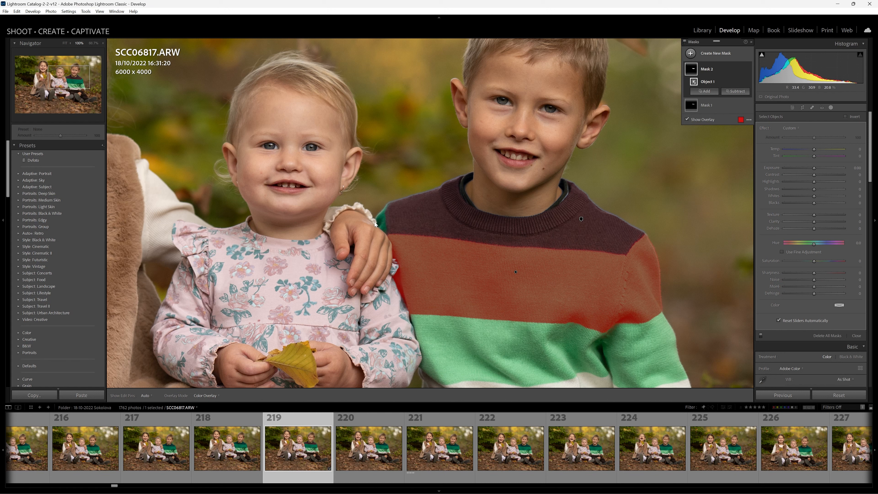
- Add the green shoulder patch to the middle band's mask using Objects, and set the hue to about -113 for brown
click(706, 91)
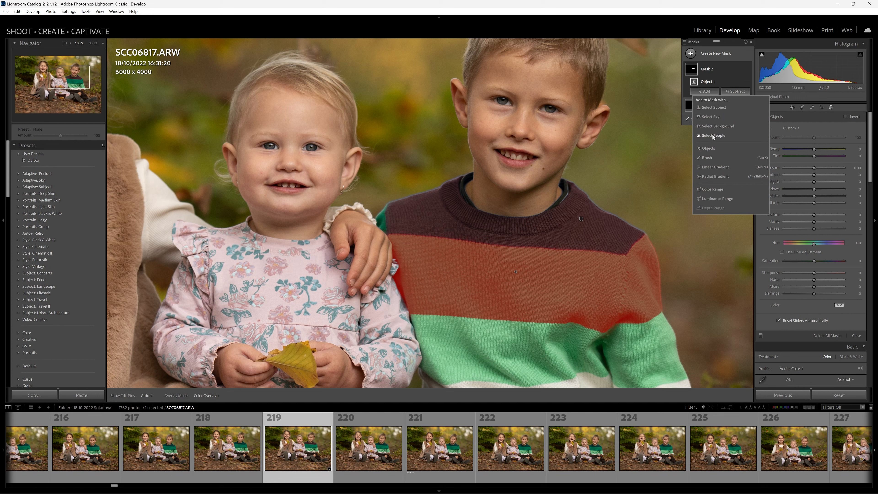
click(708, 148)
drag(375, 214, 380, 229)
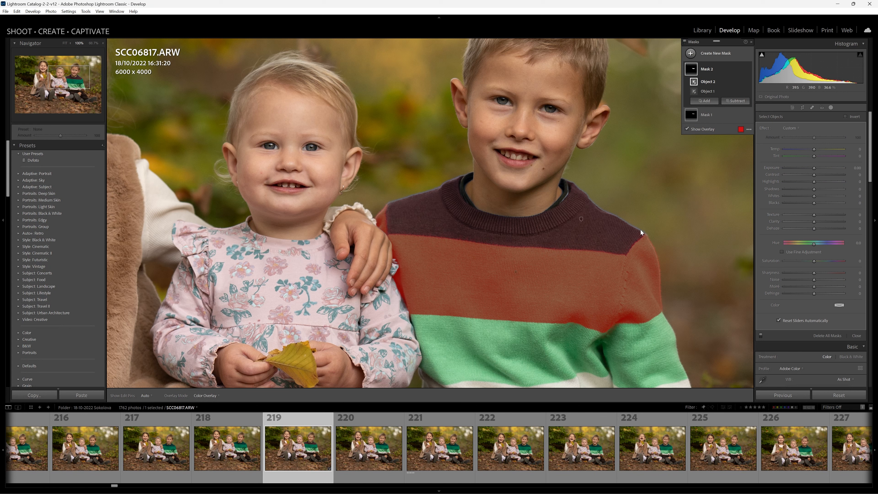
drag(814, 245, 795, 244)
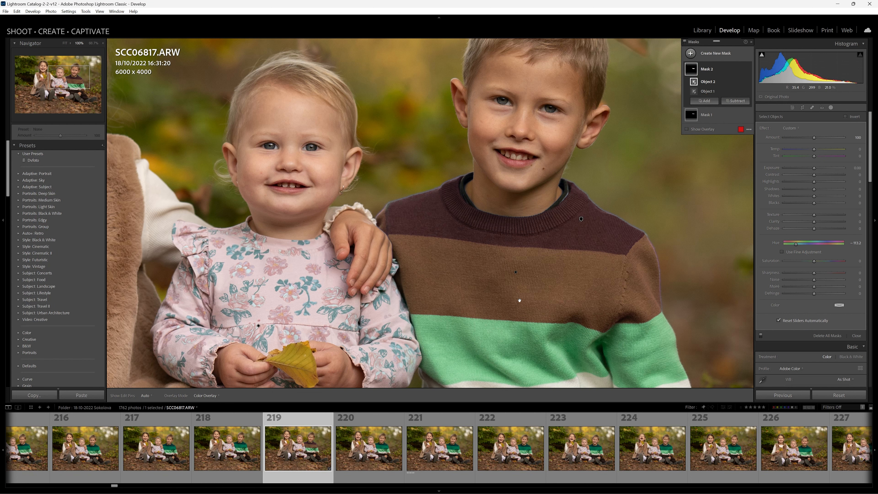
- Create a new Objects mask over the light green band of the boy's sweater and shift its hue negatively to a sandy beige
drag(518, 302, 453, 193)
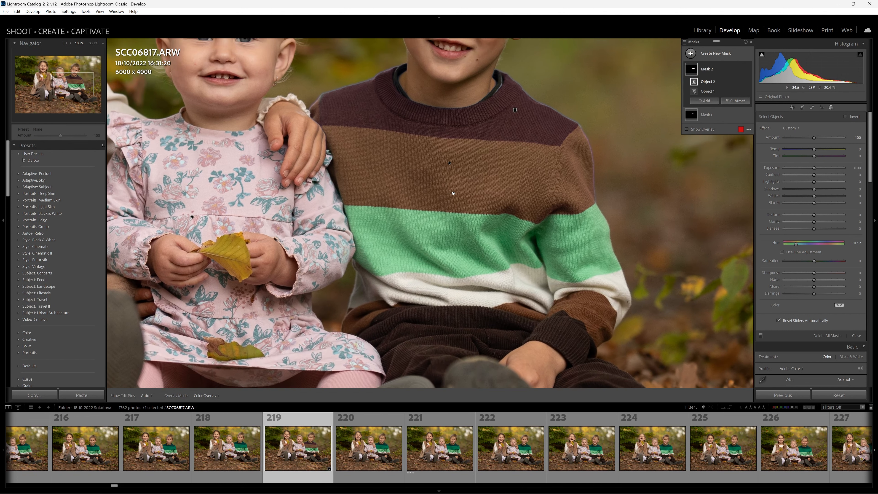
click(717, 57)
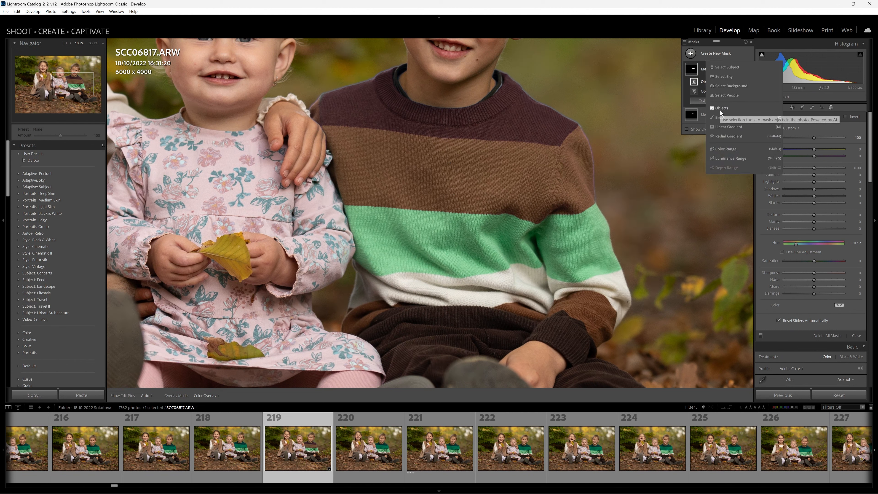
click(713, 107)
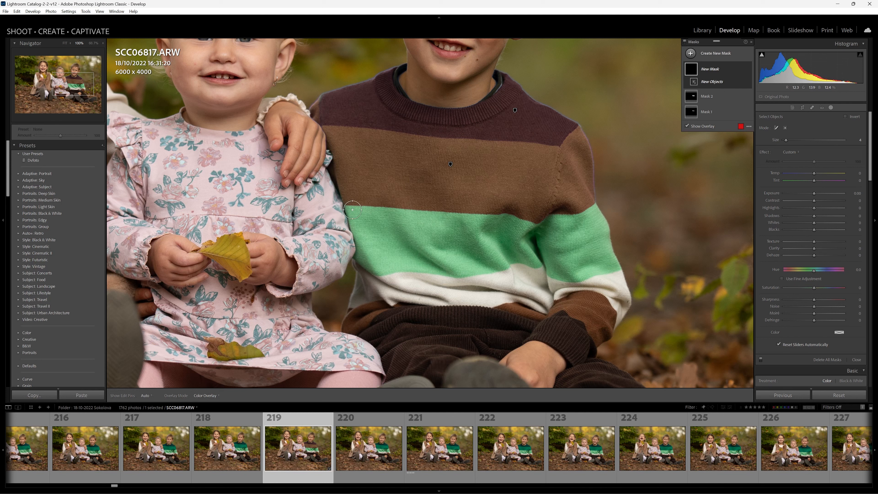
mouse_move(343, 205)
mouse_down()
mouse_move(533, 223)
mouse_move(591, 201)
mouse_move(605, 213)
mouse_move(617, 269)
mouse_move(594, 276)
mouse_move(514, 263)
mouse_move(377, 276)
mouse_move(351, 259)
mouse_move(339, 216)
mouse_up()
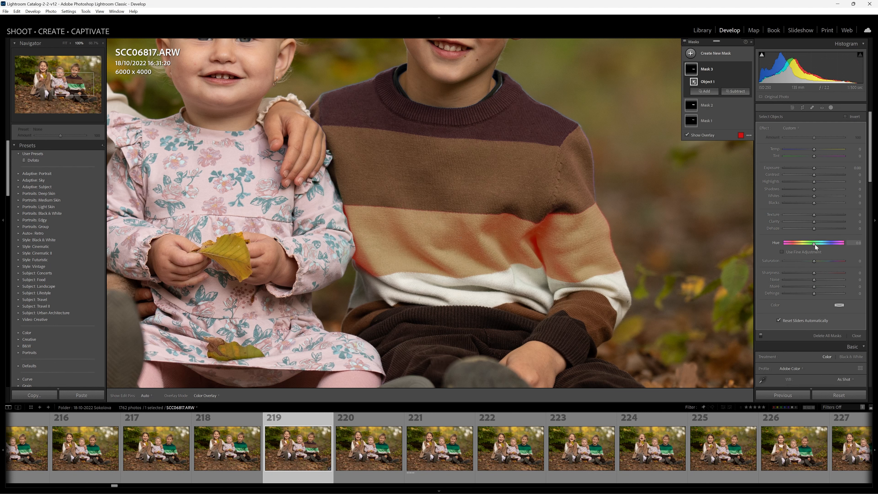
drag(815, 244, 802, 246)
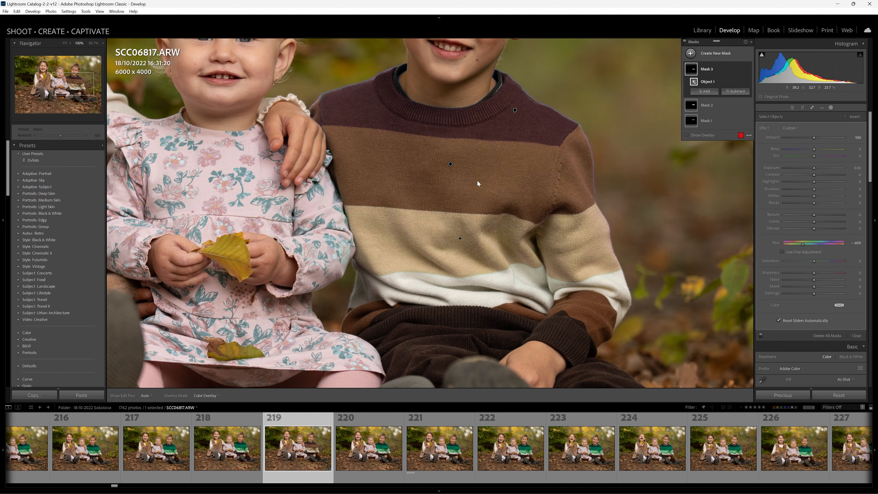
- Compare the whole recoloured portrait with the unedited next photo, SCC06818.ARW, and return to SCC06817.ARW
key(z)
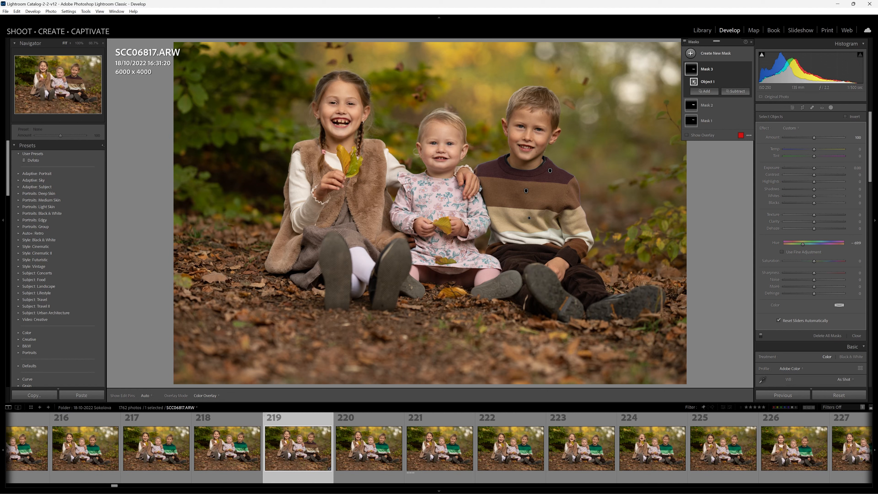
click(369, 444)
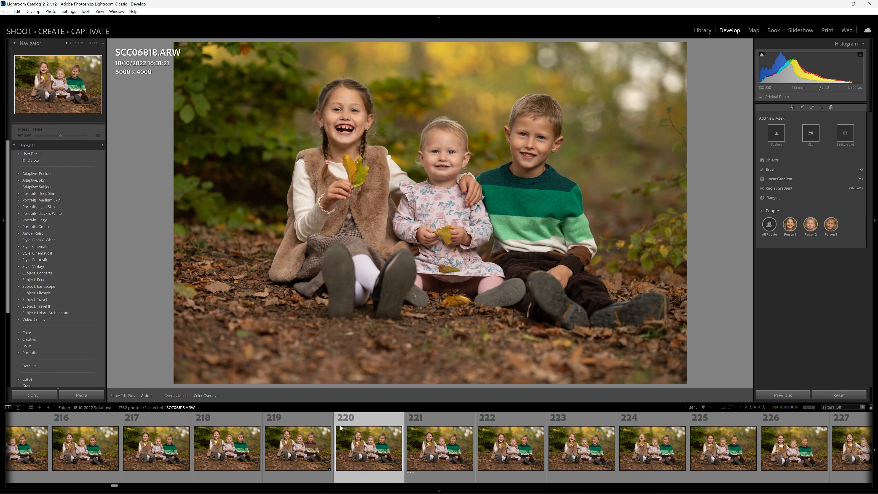
click(310, 452)
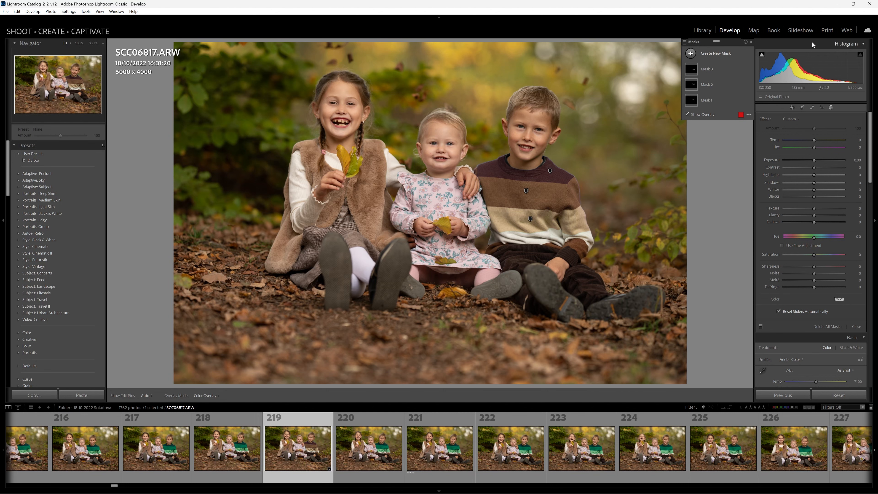
- Create a new Objects mask over the bodice and sleeves of the toddler's floral dress
click(443, 201)
drag(249, 178, 472, 145)
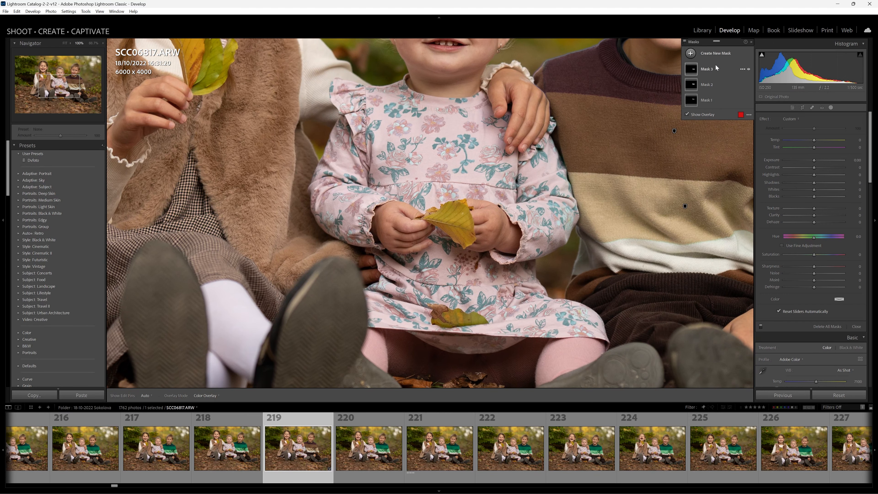
click(711, 55)
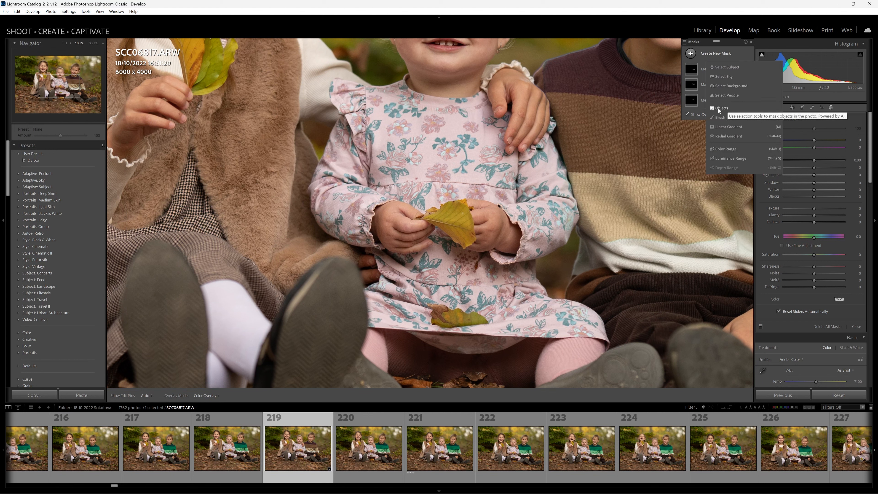
click(724, 107)
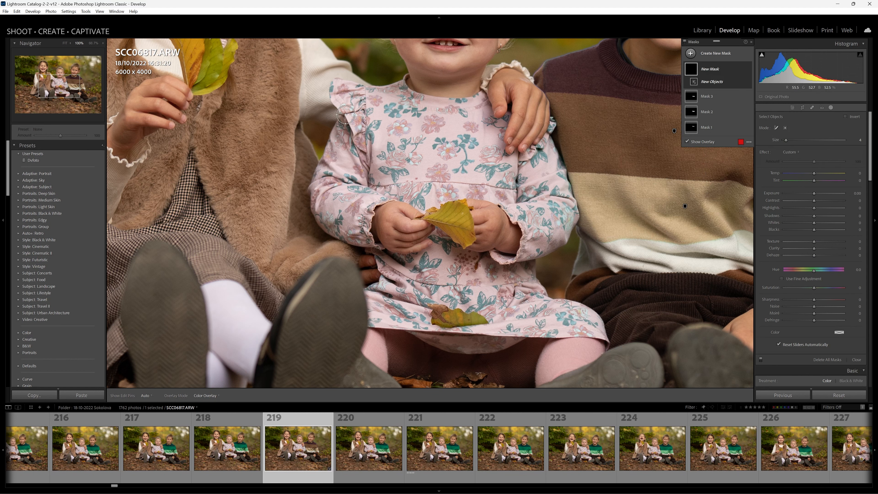
mouse_move(400, 86)
mouse_down()
mouse_move(330, 81)
mouse_move(334, 114)
mouse_move(315, 176)
mouse_move(318, 227)
mouse_move(356, 244)
mouse_move(375, 238)
mouse_move(377, 210)
mouse_move(389, 205)
mouse_move(475, 202)
mouse_move(518, 227)
mouse_move(518, 252)
mouse_move(490, 254)
mouse_move(520, 266)
mouse_move(566, 241)
mouse_move(576, 196)
mouse_move(566, 137)
mouse_move(548, 123)
mouse_move(524, 154)
mouse_move(505, 146)
mouse_move(487, 87)
mouse_move(476, 98)
mouse_move(428, 95)
mouse_move(403, 80)
mouse_up()
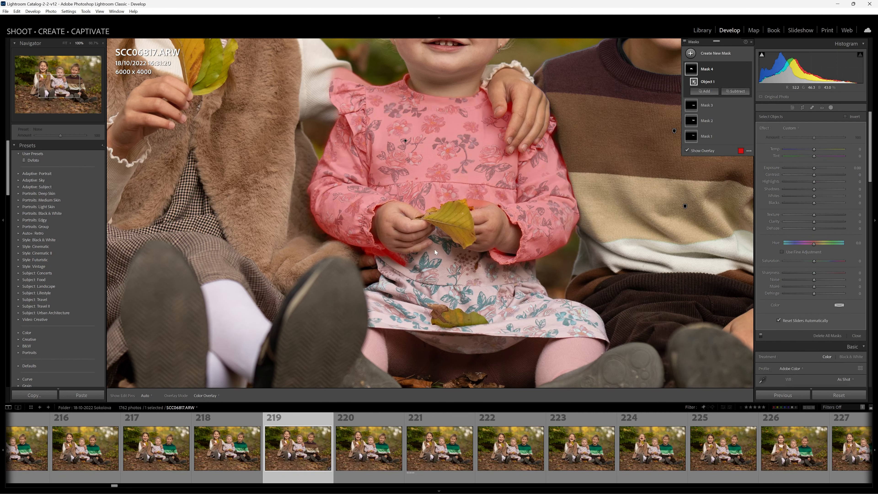
- Add the skirt to the toddler's dress mask using Objects, and subtract the area around the hand-held leaf
click(708, 93)
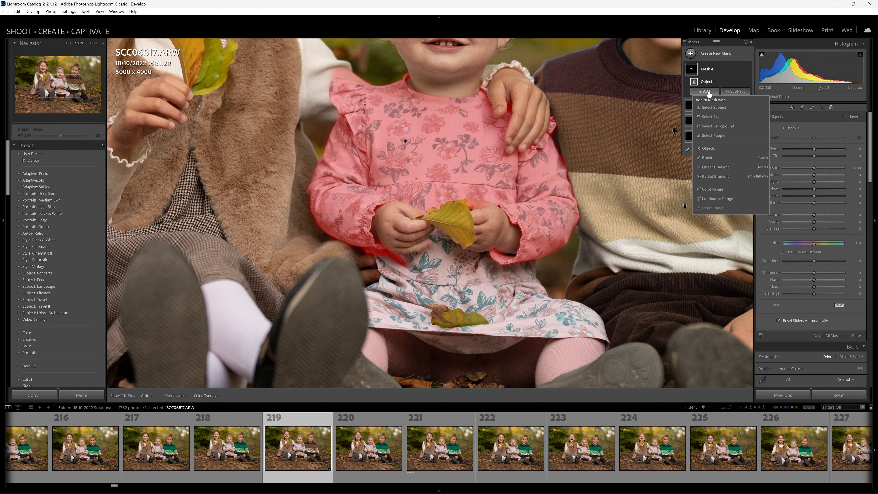
click(714, 149)
mouse_move(380, 262)
mouse_down()
mouse_move(363, 301)
mouse_move(365, 325)
mouse_move(474, 353)
mouse_move(535, 341)
mouse_move(601, 342)
mouse_move(603, 323)
mouse_move(571, 297)
mouse_move(538, 286)
mouse_move(525, 264)
mouse_move(470, 252)
mouse_move(437, 231)
mouse_move(431, 245)
mouse_move(382, 255)
mouse_up()
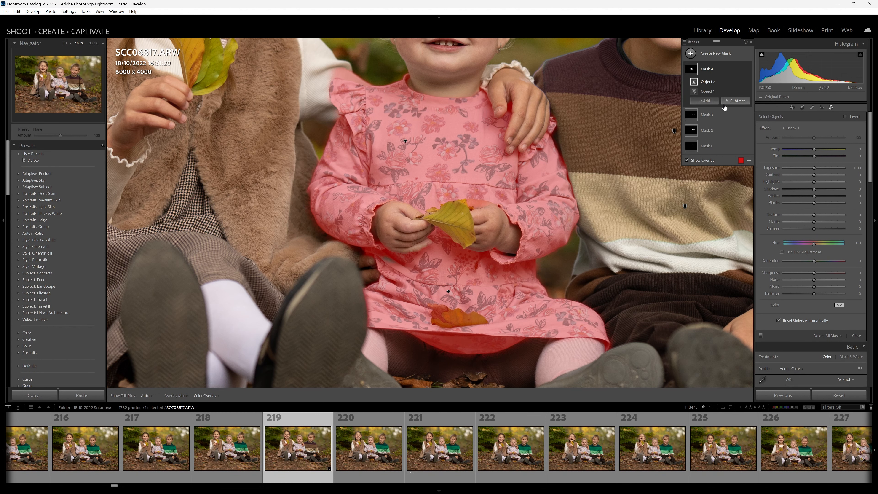
click(734, 102)
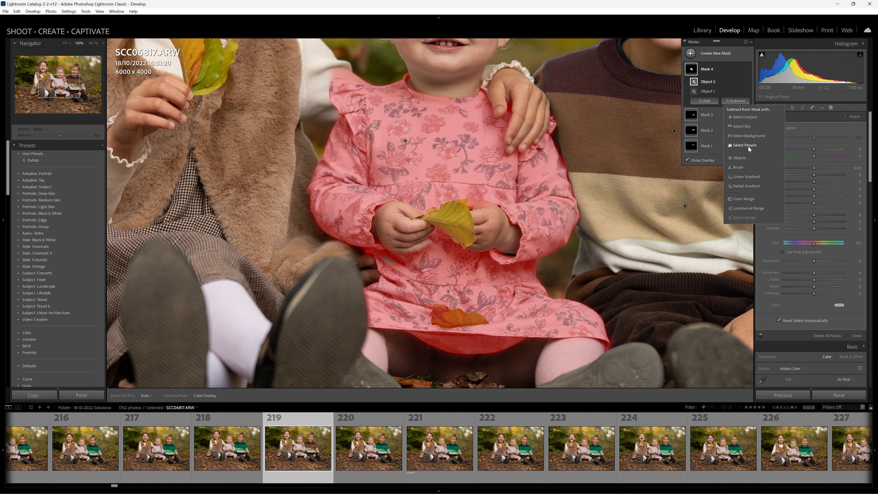
click(740, 158)
click(476, 207)
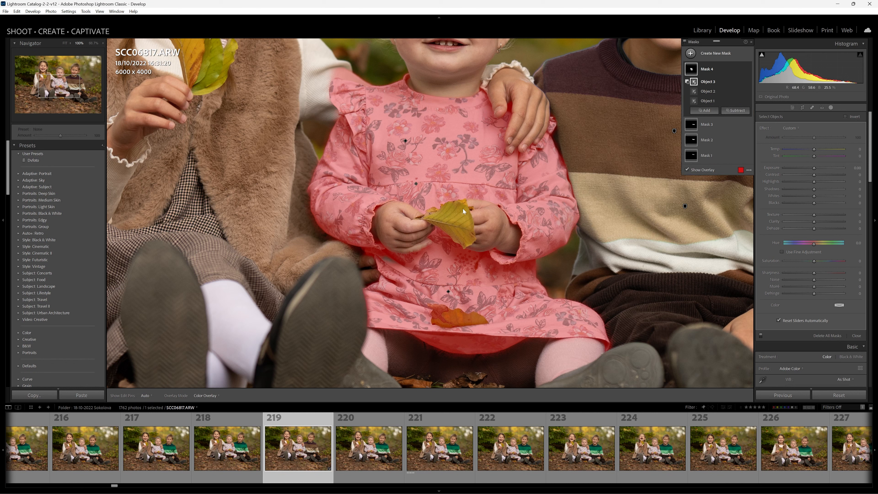
- Intersect the dress mask with a Color Range, sampling the colour from the dress's floral fabric
click(709, 69)
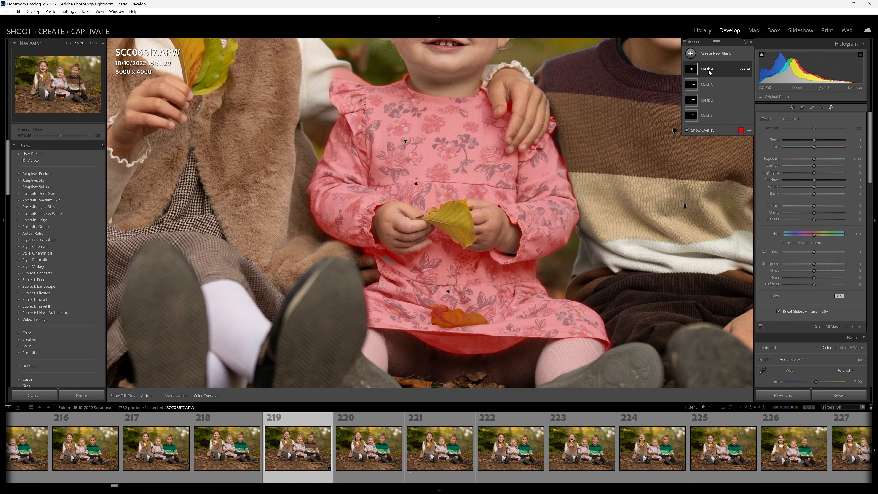
click(708, 69)
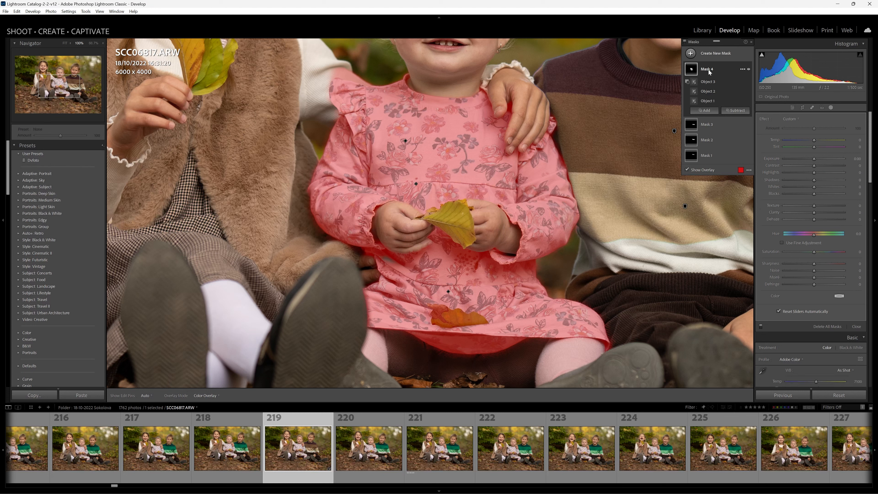
click(742, 69)
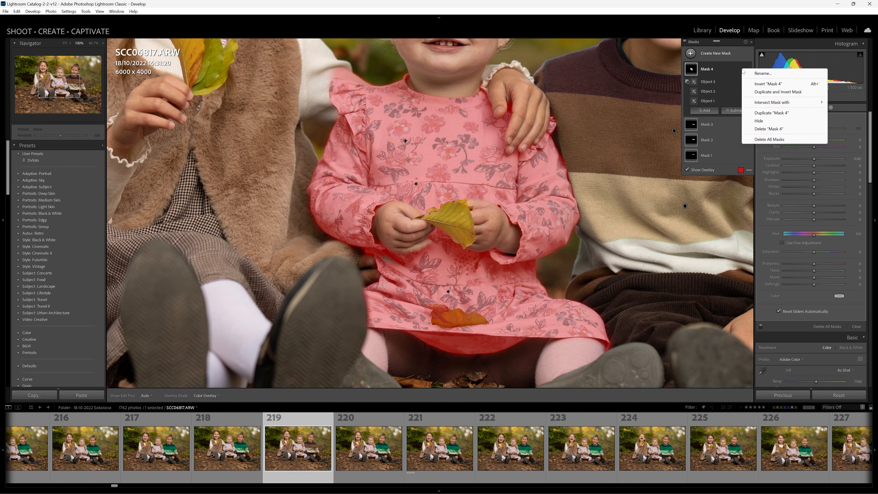
mouse_move(767, 104)
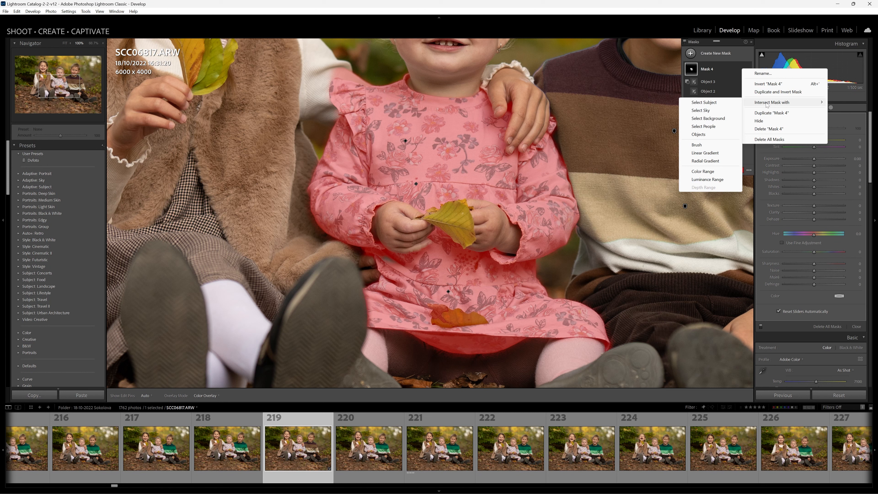
click(702, 171)
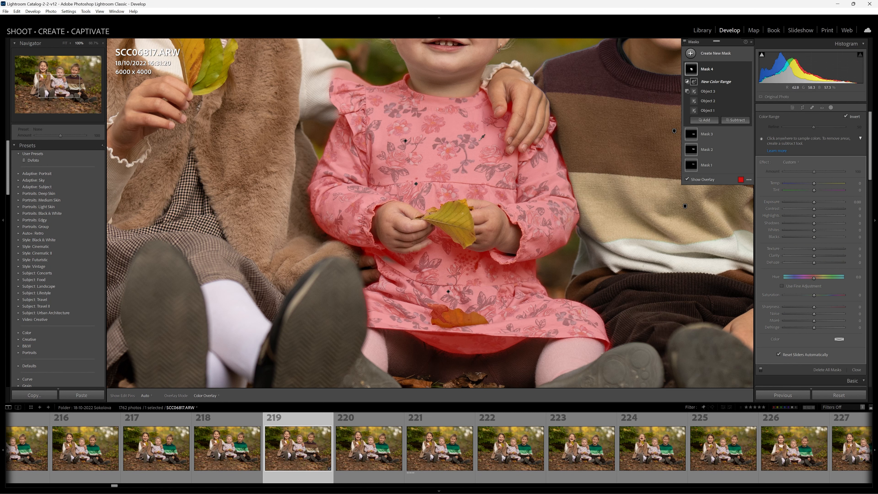
click(459, 137)
click(492, 171)
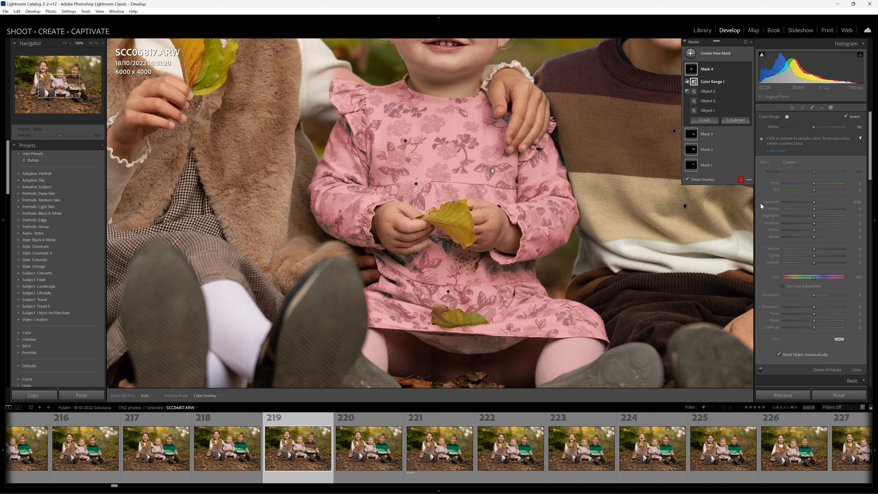
- Set the dress mask's hue to -180, raise the Color Range refinement slightly, and close masking to view the whole portrait
click(814, 280)
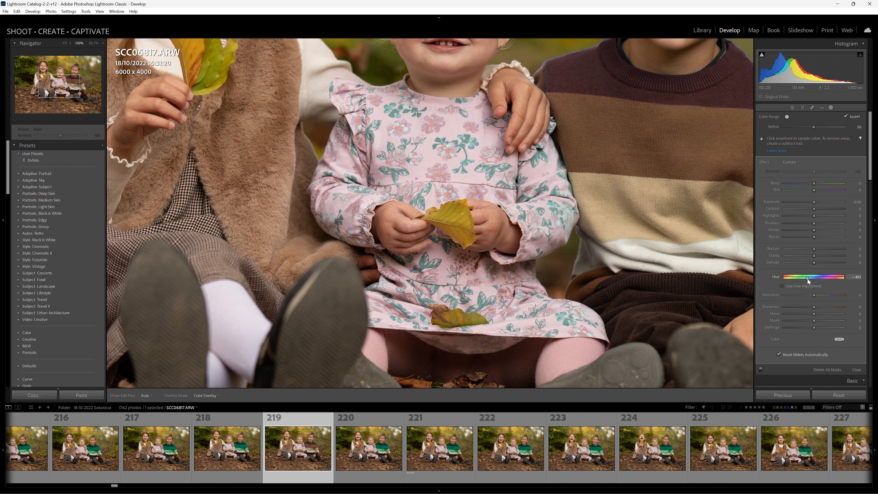
drag(802, 278, 786, 281)
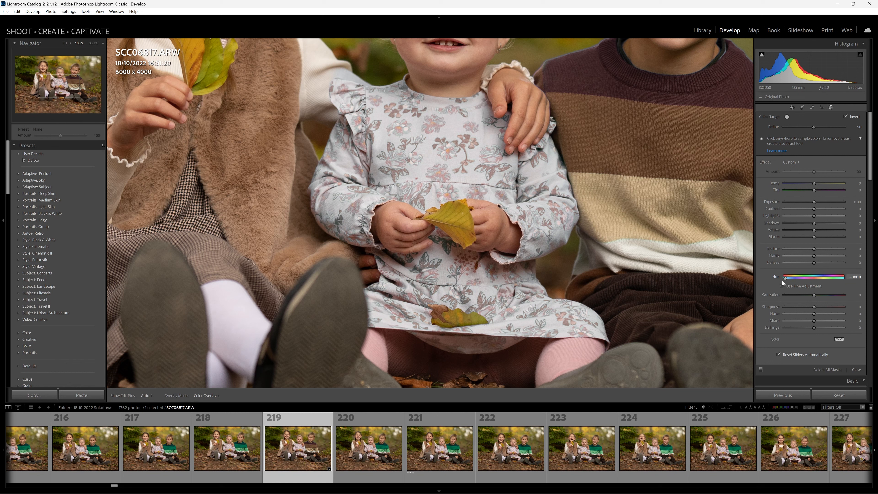
drag(781, 281, 782, 281)
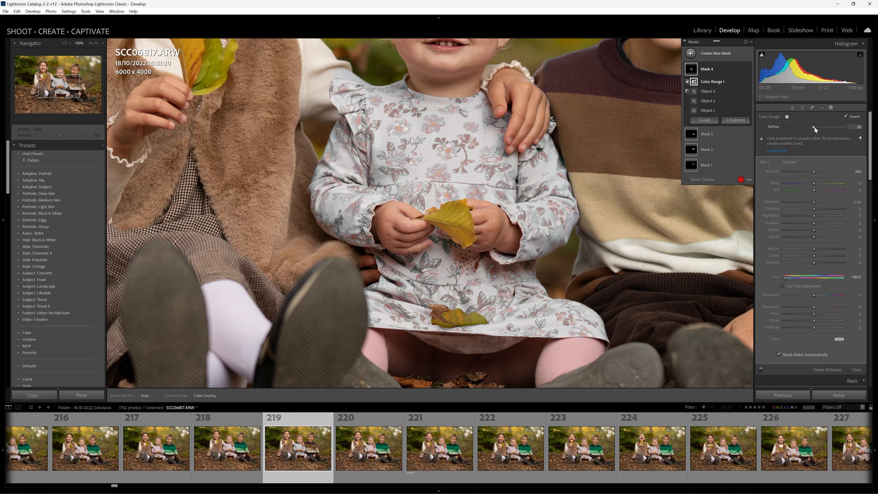
drag(814, 127, 824, 127)
mouse_move(699, 70)
click(831, 110)
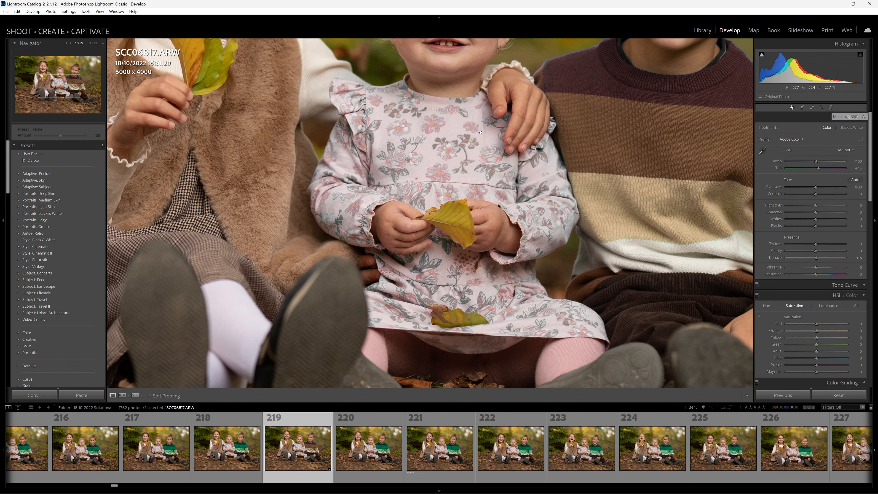
click(425, 189)
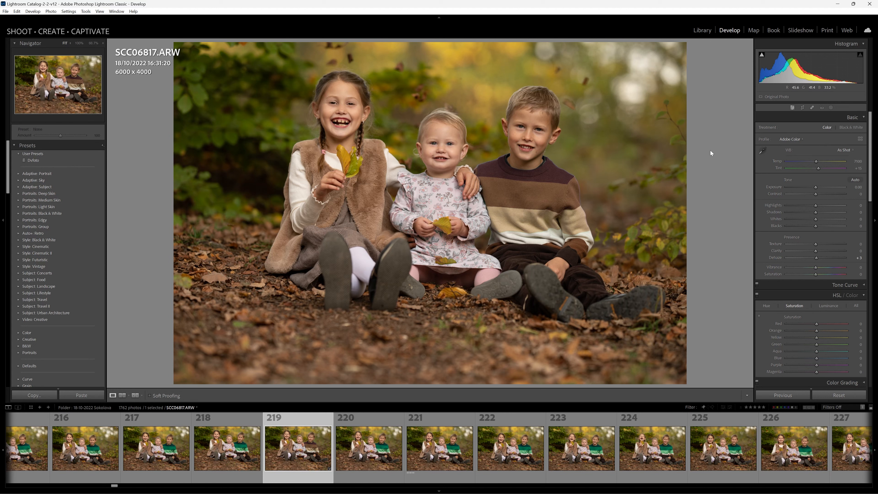
- Start a new Select People mask for the boy, Person 3, with Entire Person deselected
click(831, 107)
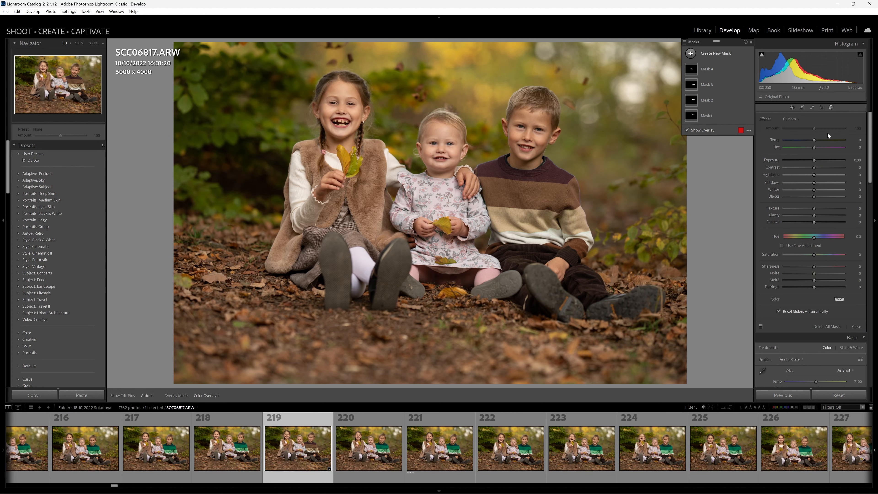
click(691, 54)
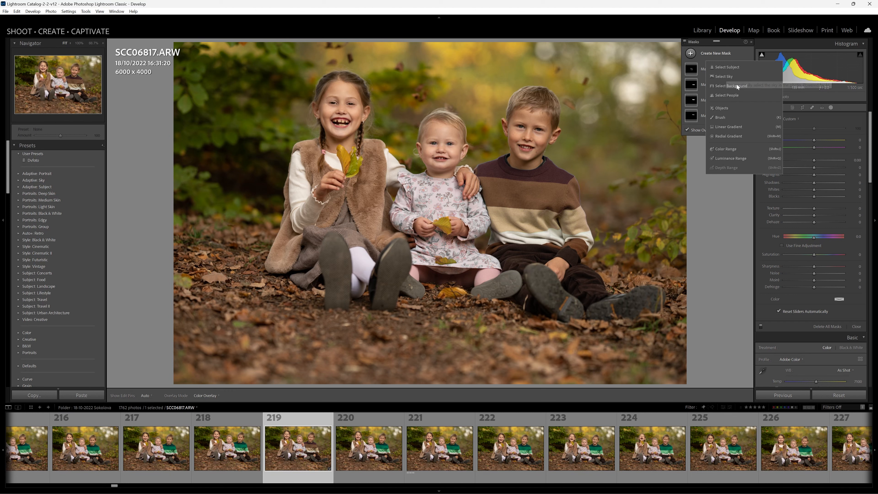
click(724, 95)
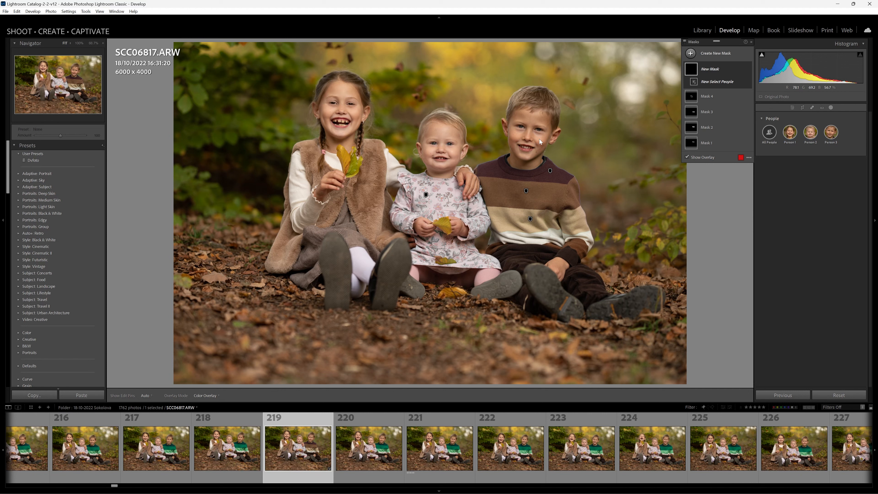
click(831, 133)
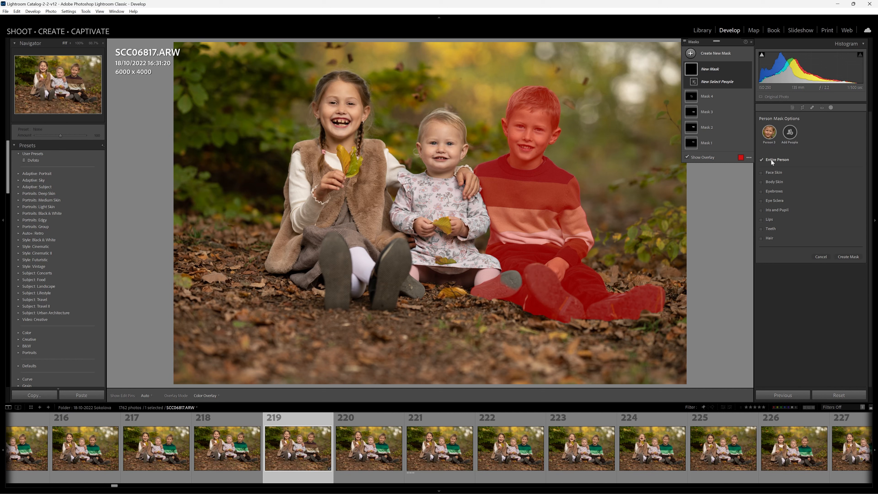
click(761, 160)
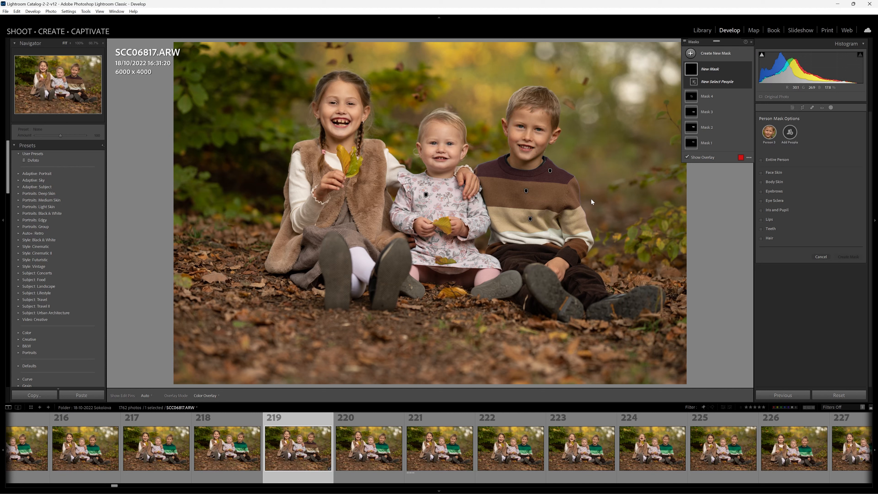
- Create separate Face Skin and Body Skin masks for the boy, and raise the face skin's exposure slightly
click(763, 173)
click(763, 182)
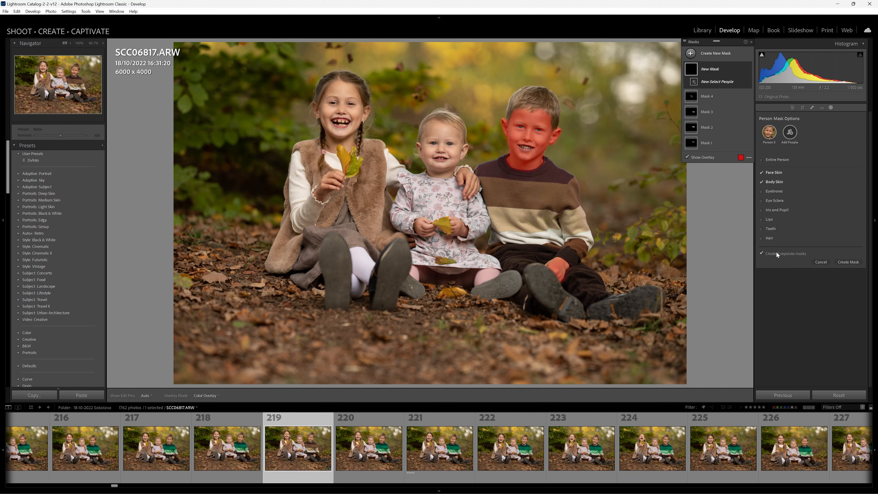
click(847, 262)
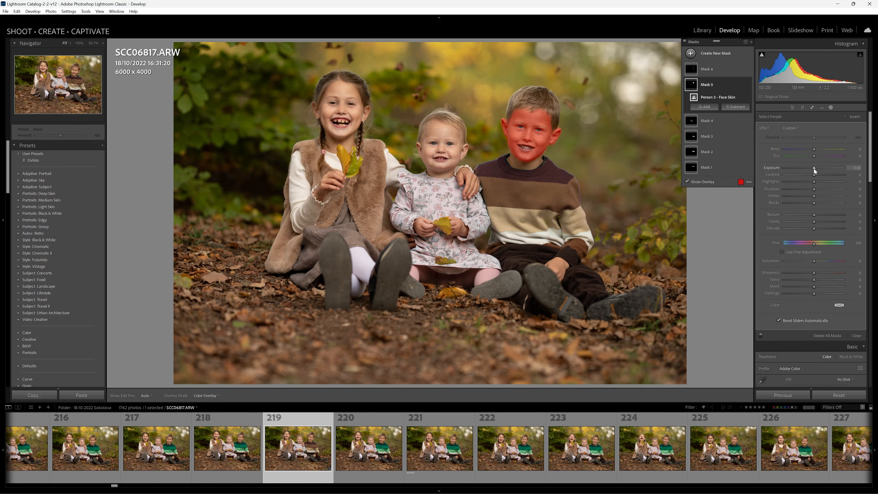
drag(814, 169, 816, 168)
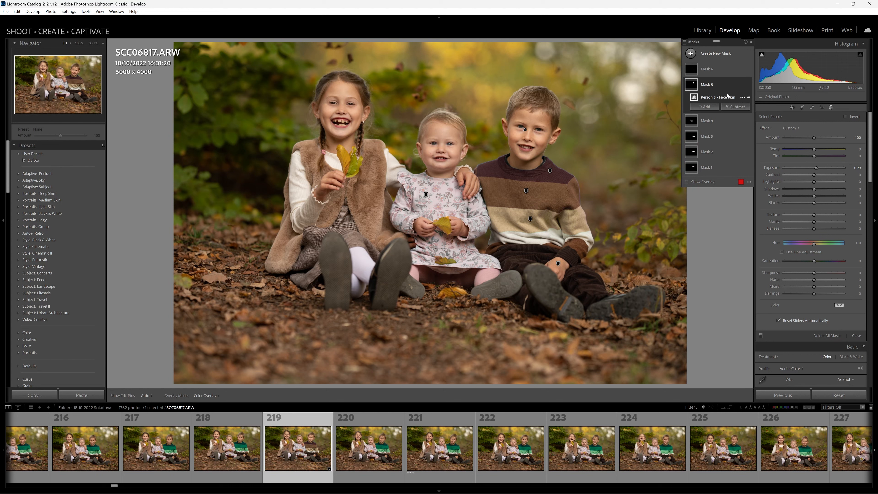
- Raise the boy's body skin exposure to 0.45 and fine-tune the exposure of his face skin mask
click(707, 69)
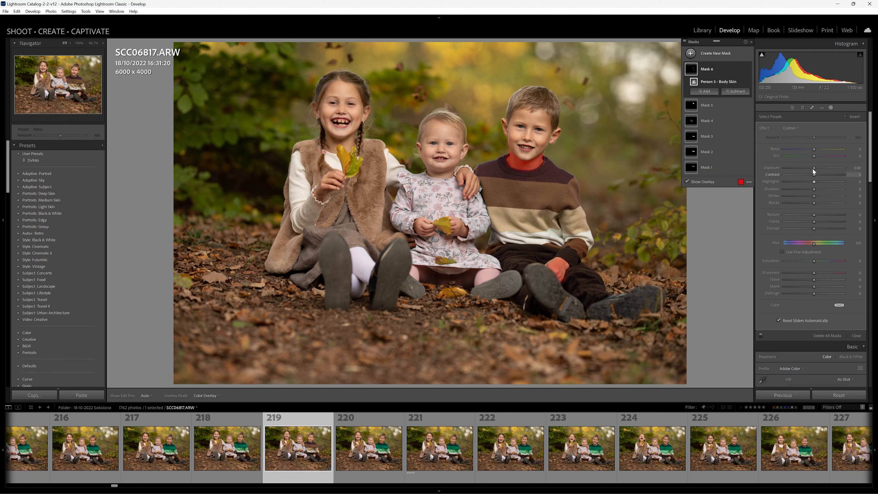
drag(815, 168, 818, 167)
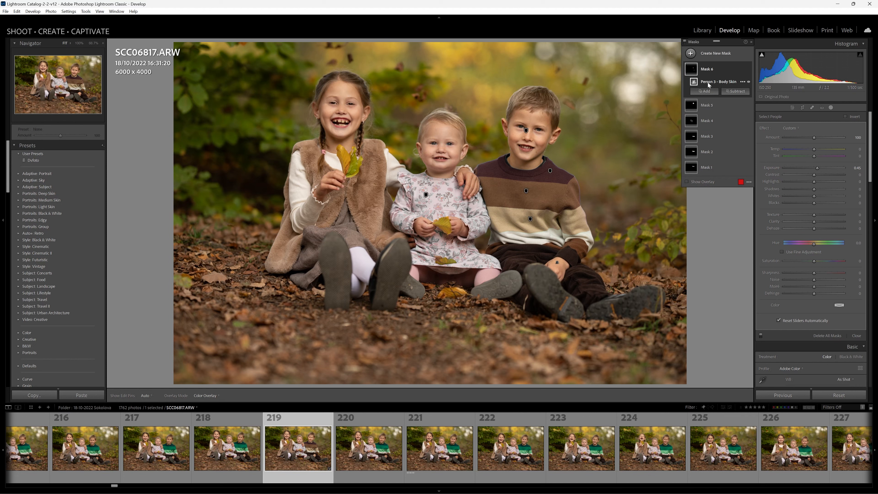
click(709, 105)
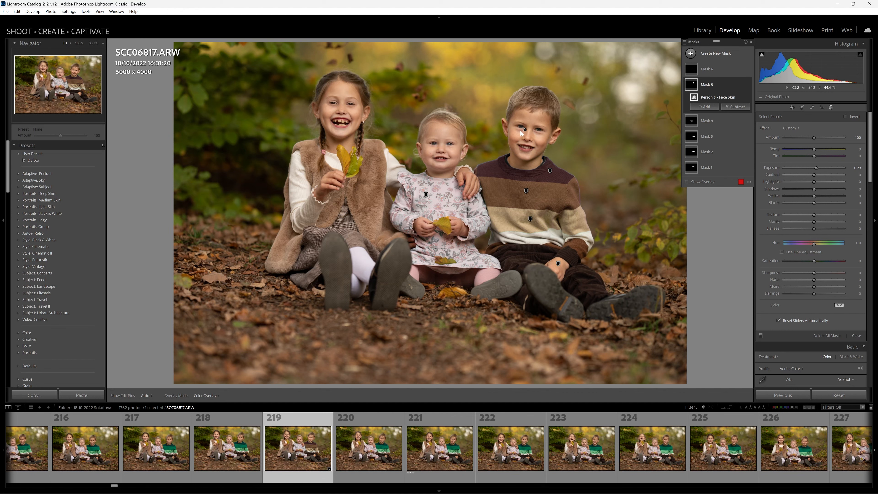
drag(817, 168, 815, 168)
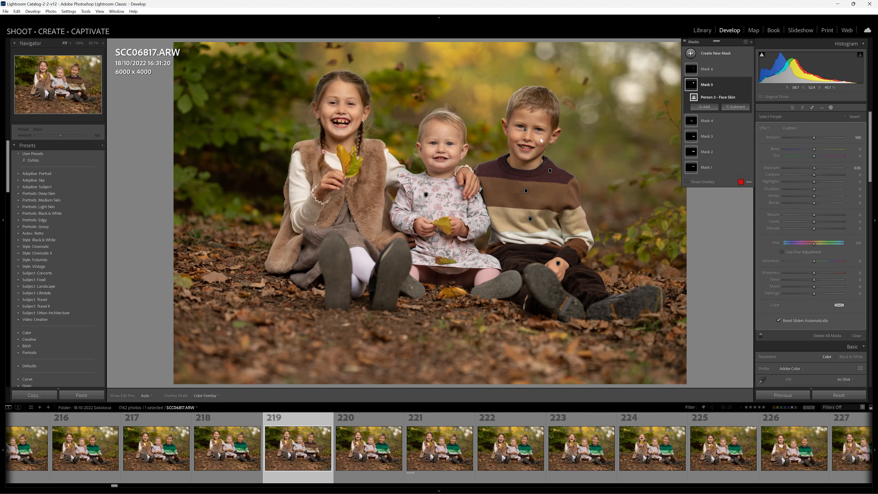
- Create separate Eye Sclera and Iris and Pupil masks for the boy, Person 3, using Select People
click(711, 53)
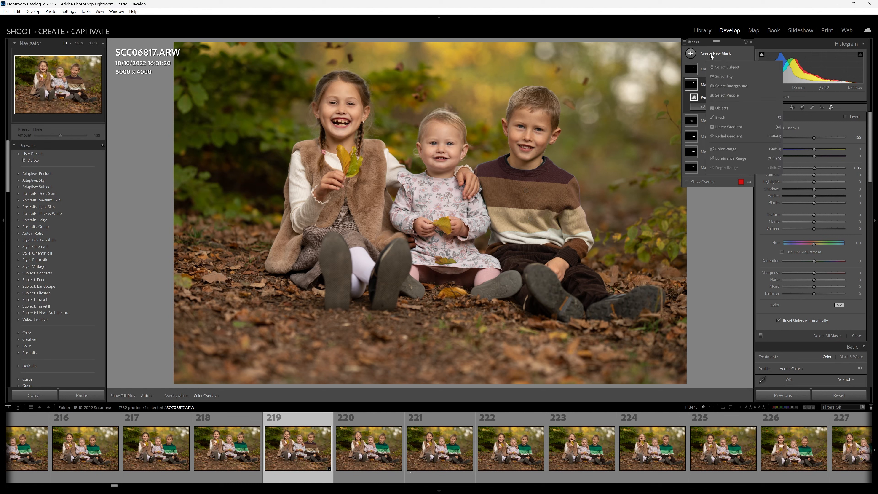
click(723, 95)
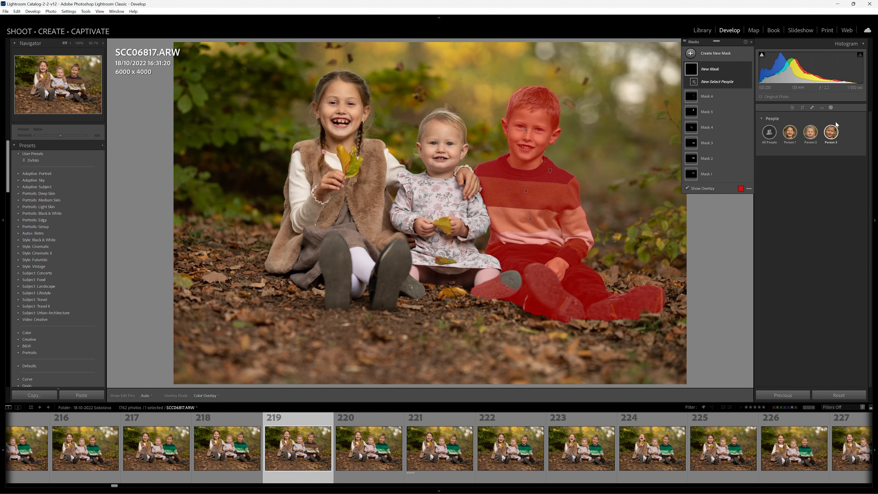
click(833, 134)
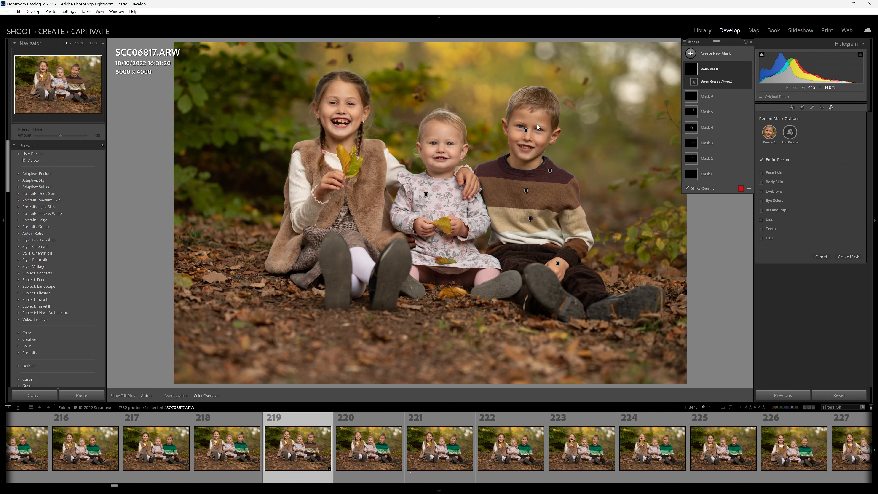
key(z)
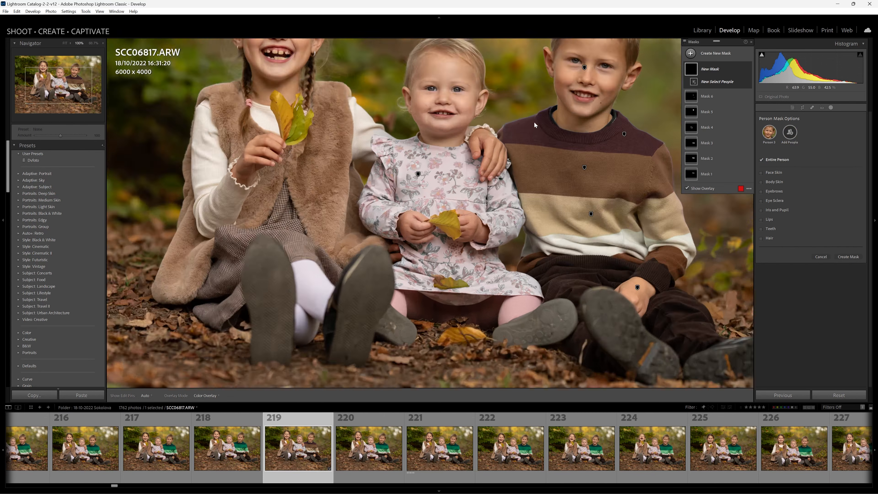
drag(609, 70, 387, 355)
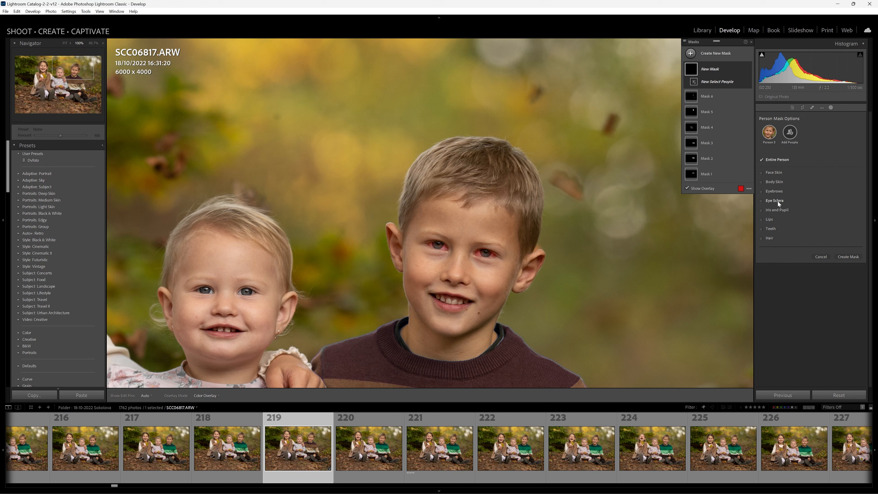
click(768, 201)
click(762, 211)
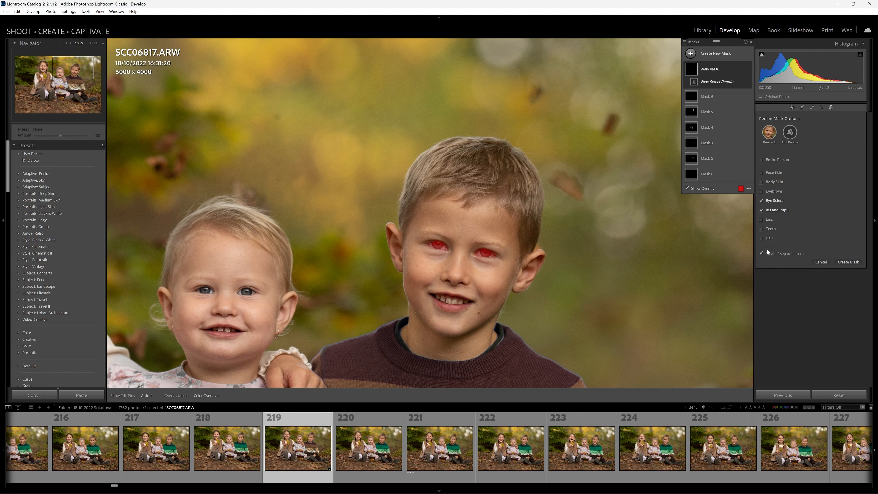
click(848, 262)
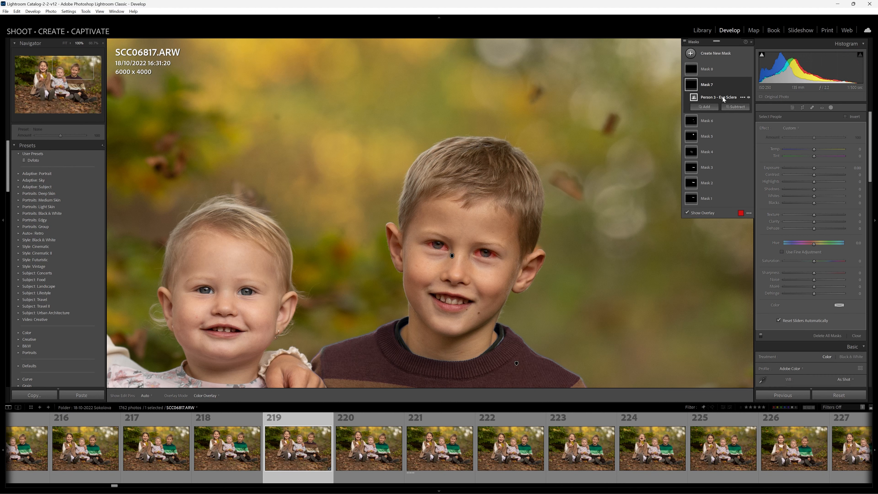
- Raise the exposure slightly on the boy's Eye Sclera mask and on his Iris and Pupil mask
drag(814, 167, 814, 168)
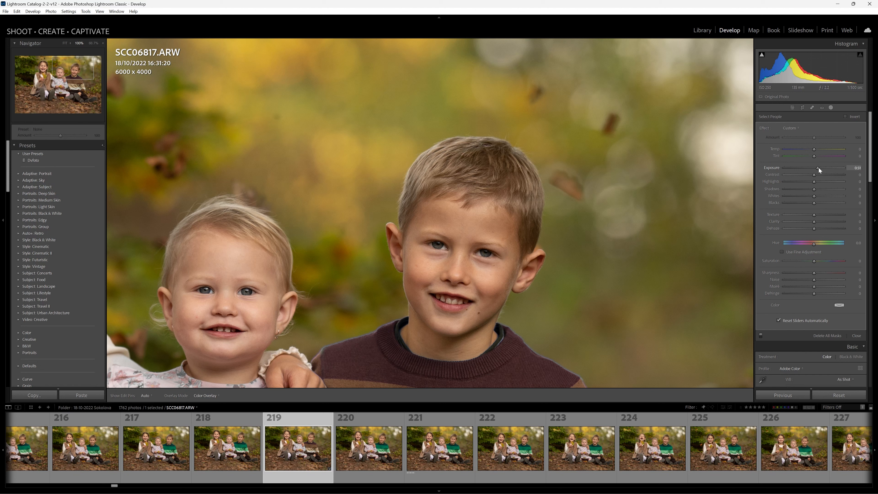
drag(818, 167, 818, 167)
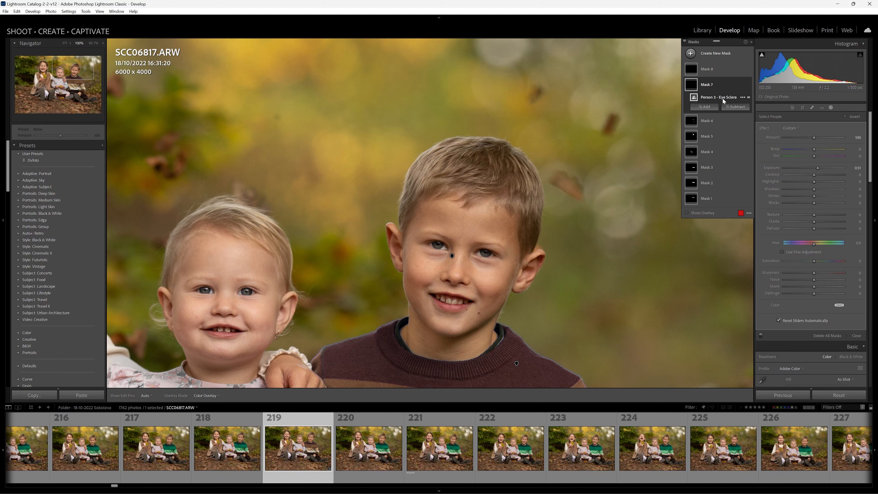
click(710, 70)
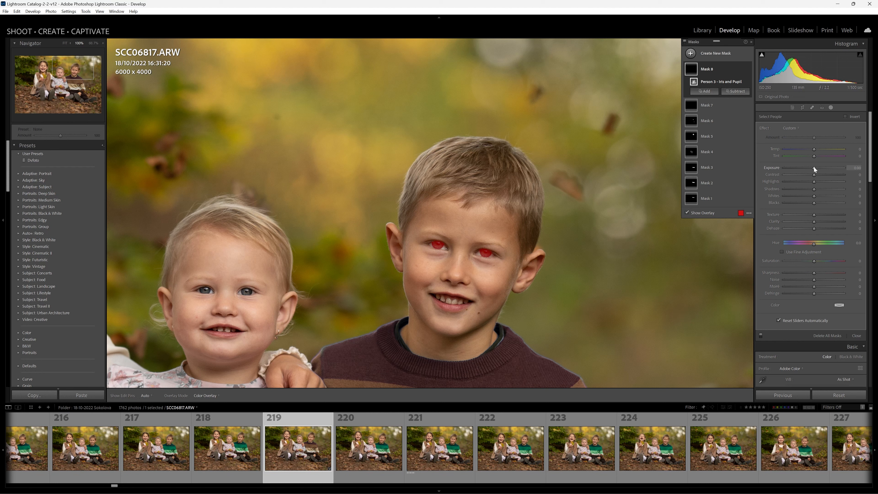
drag(813, 168, 817, 167)
click(488, 198)
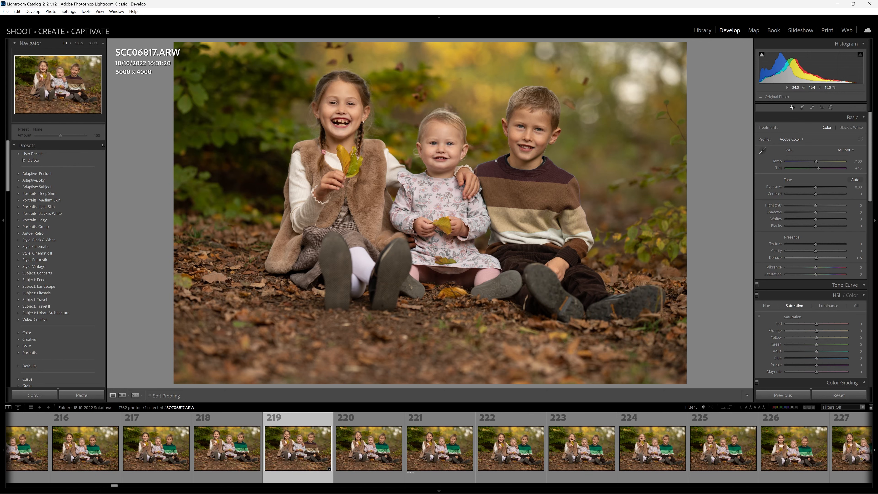
- Inspect the boy's eyes, skin and recoloured sweater edges and the toddler's dress at 100%
click(563, 165)
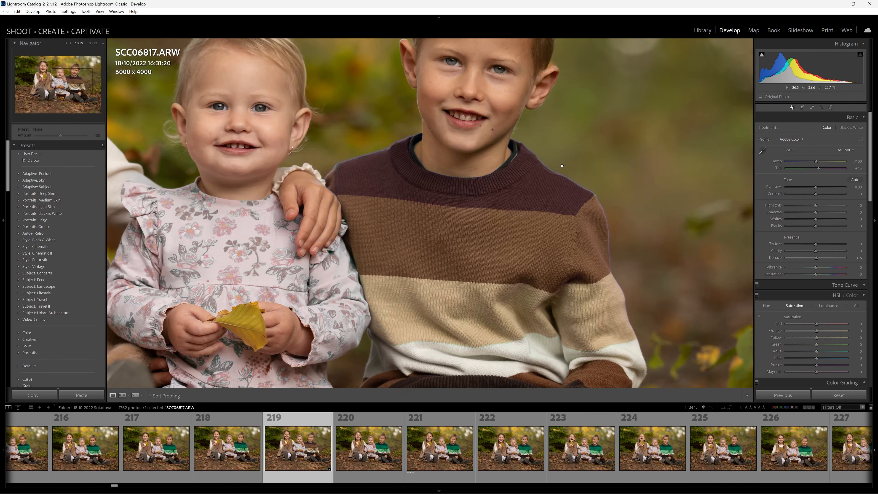
drag(563, 165, 608, 210)
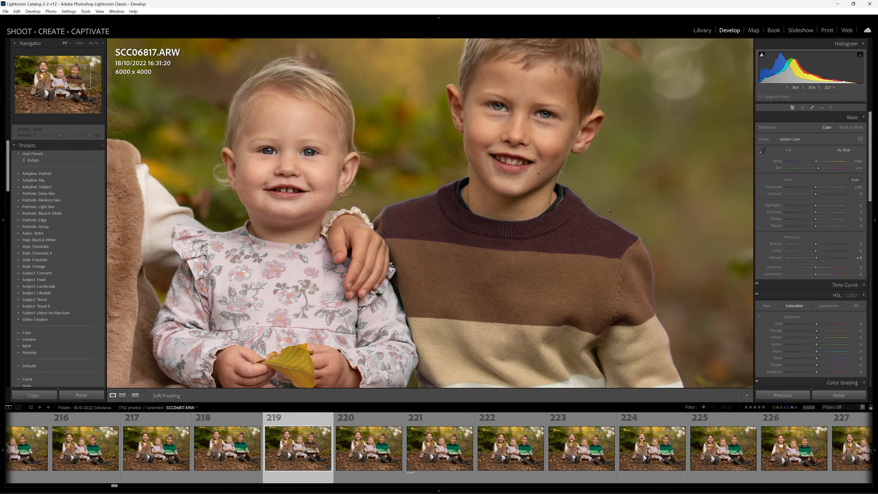
click(573, 175)
click(574, 175)
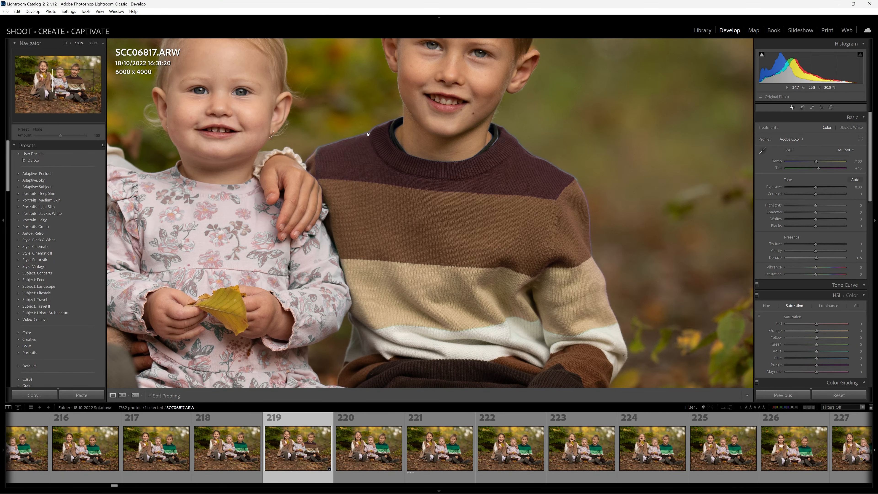
click(430, 155)
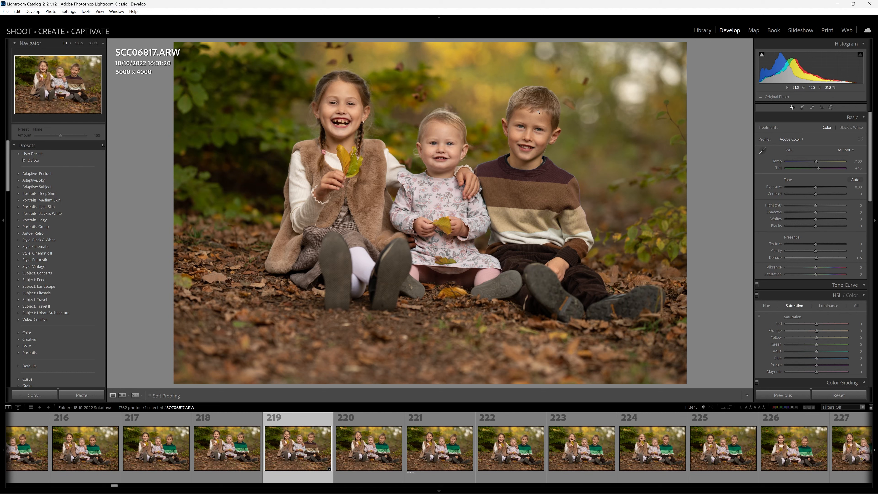
- Create a Select People mask covering only the teeth of all people in the portrait
click(830, 108)
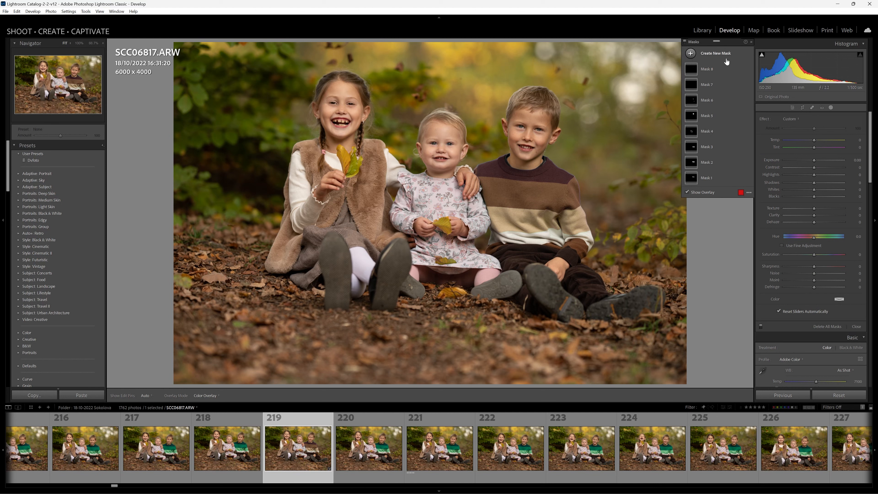
click(714, 54)
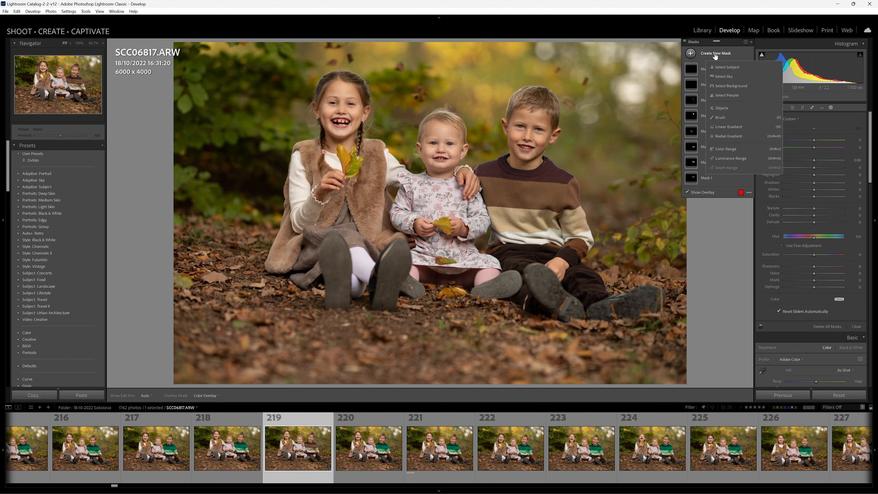
click(733, 95)
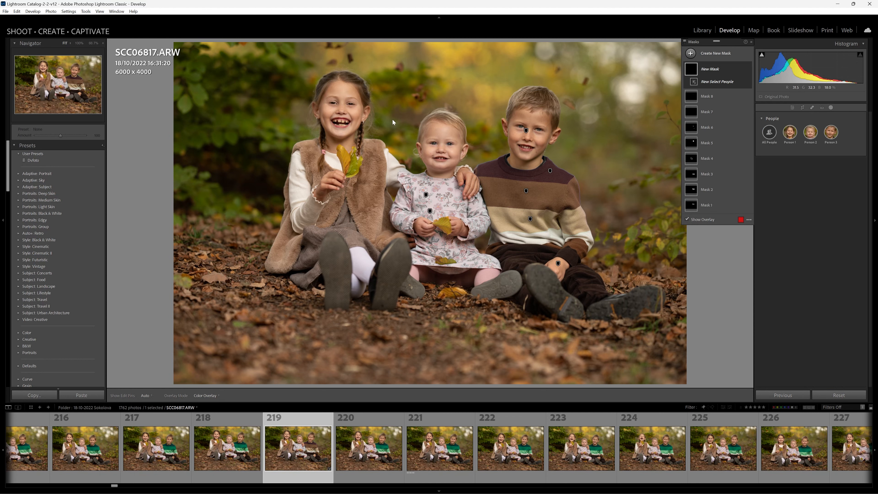
click(789, 133)
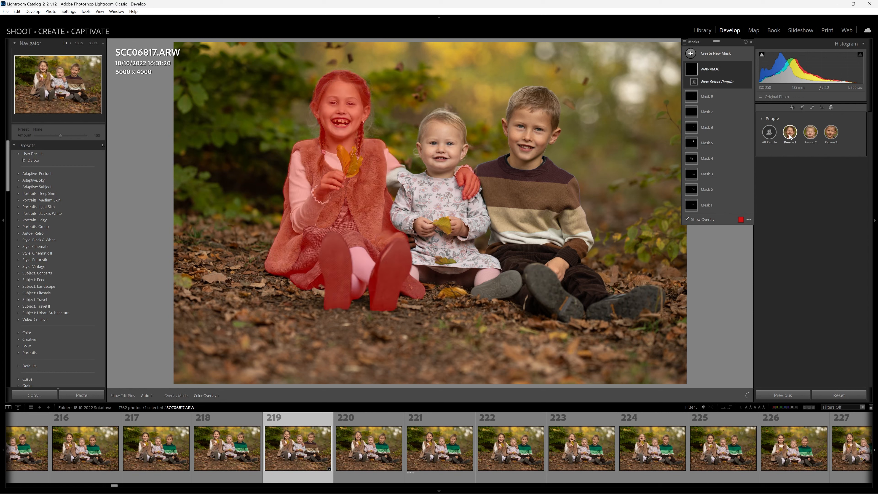
click(769, 133)
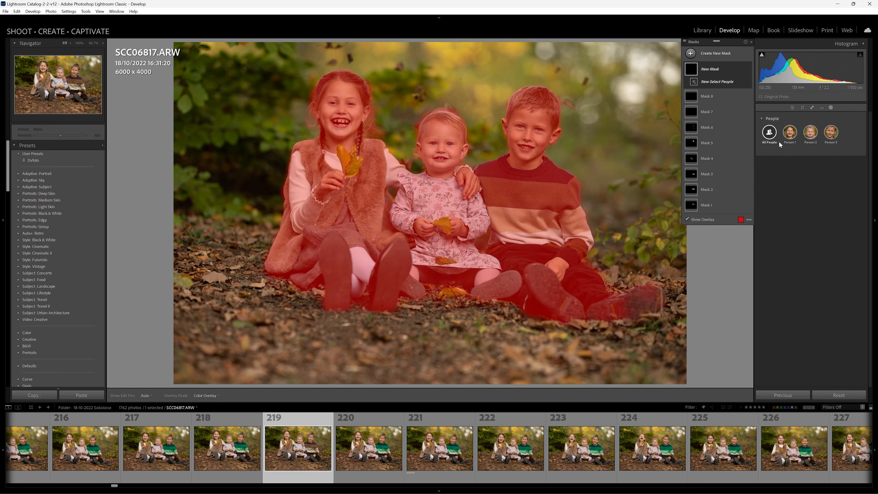
click(769, 133)
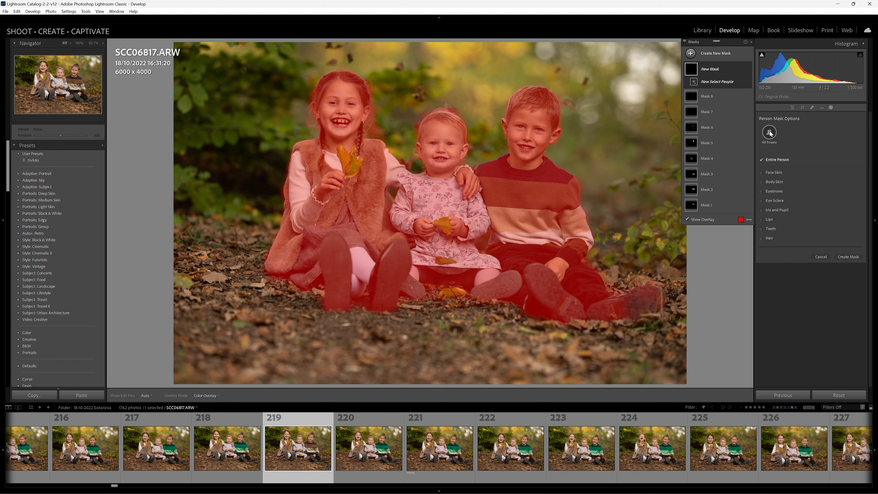
click(771, 229)
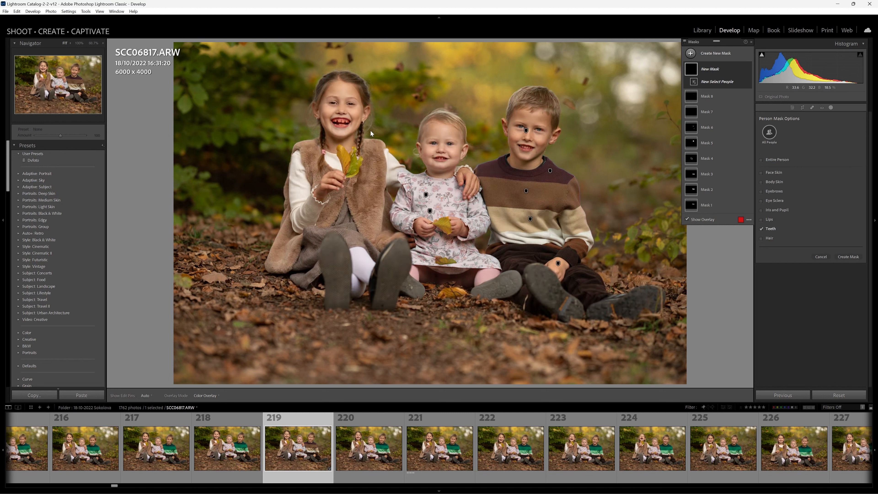
click(852, 258)
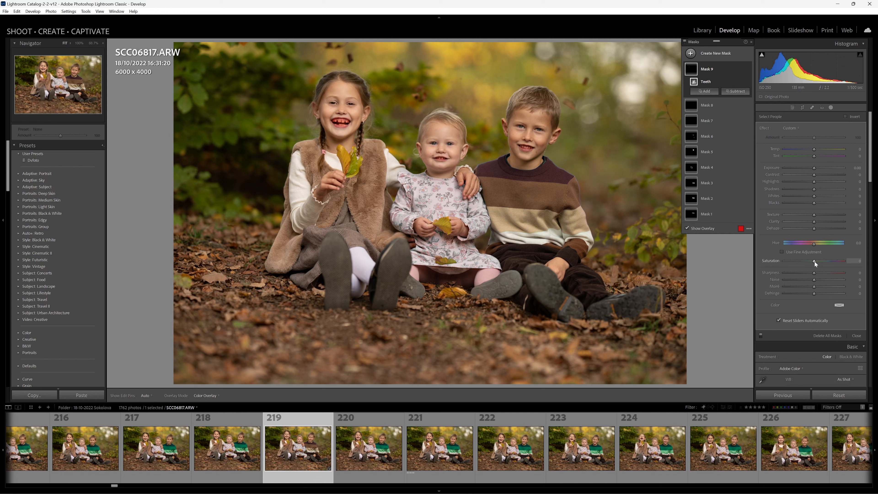
- Set the Teeth mask's saturation to -17 and raise its exposure slightly to whiten the children's teeth
drag(813, 262, 812, 261)
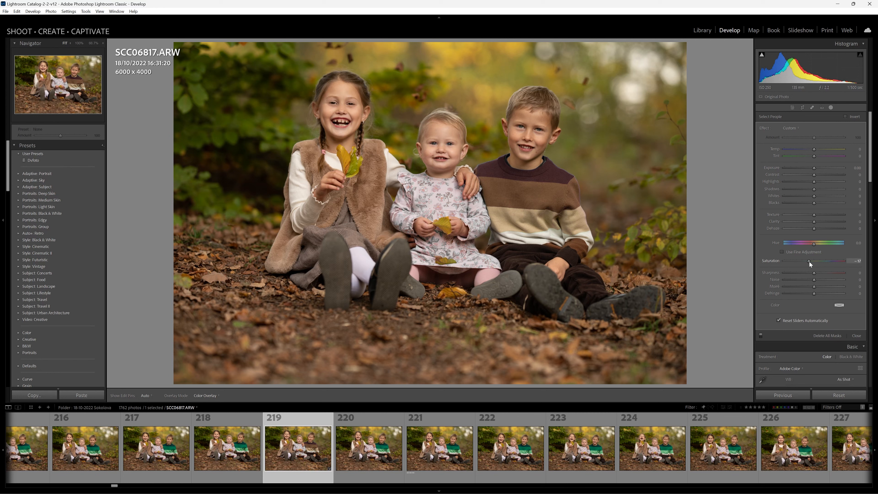
drag(809, 261, 809, 261)
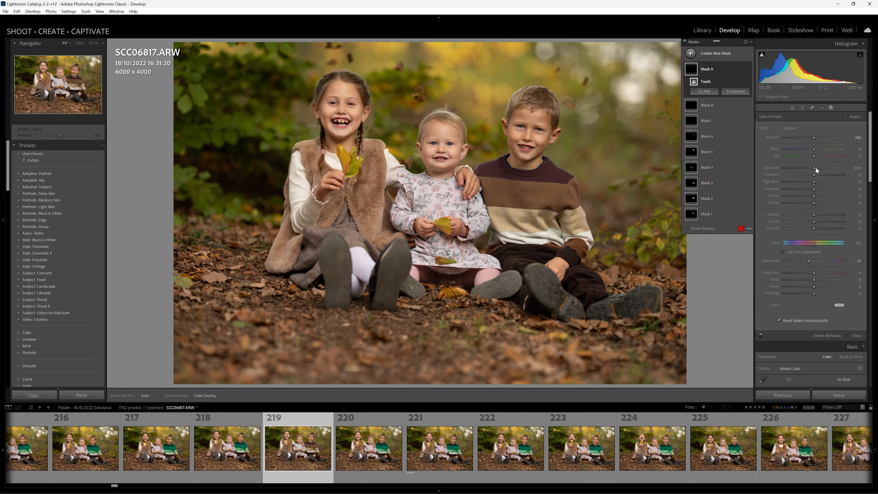
drag(815, 167, 816, 168)
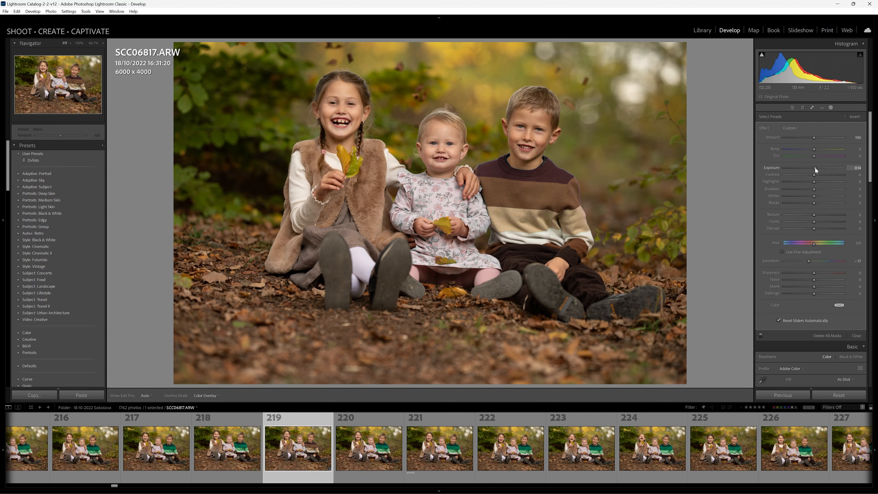
drag(814, 168, 816, 167)
drag(815, 168, 816, 167)
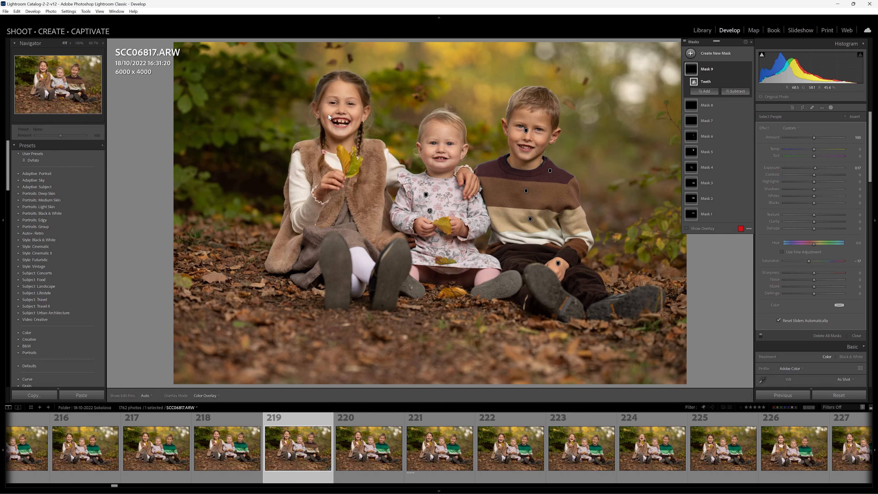
key(z)
drag(428, 103, 744, 221)
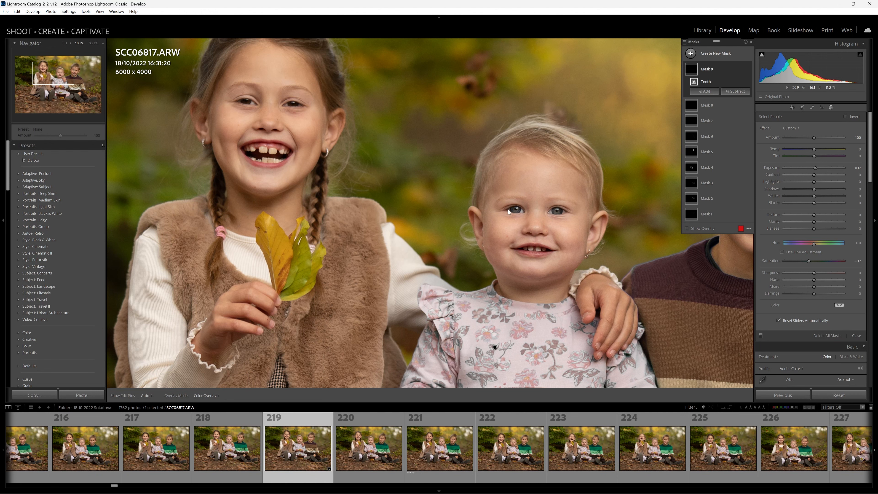
key(z)
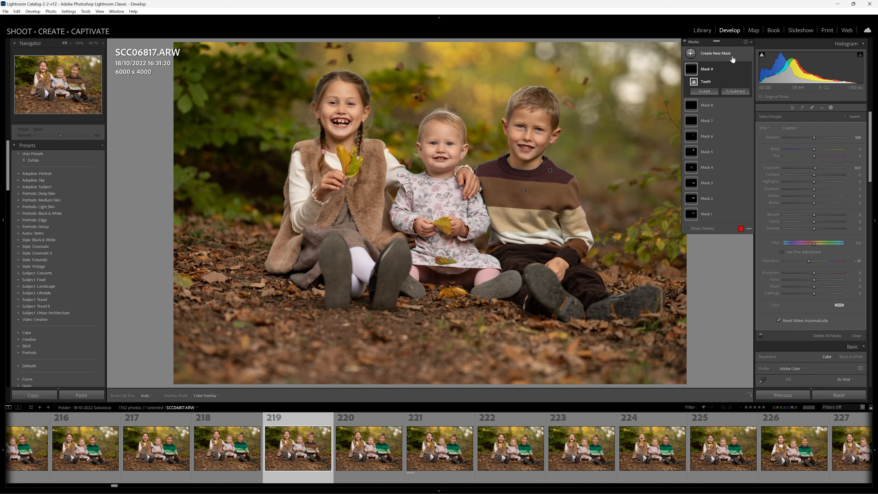
click(691, 53)
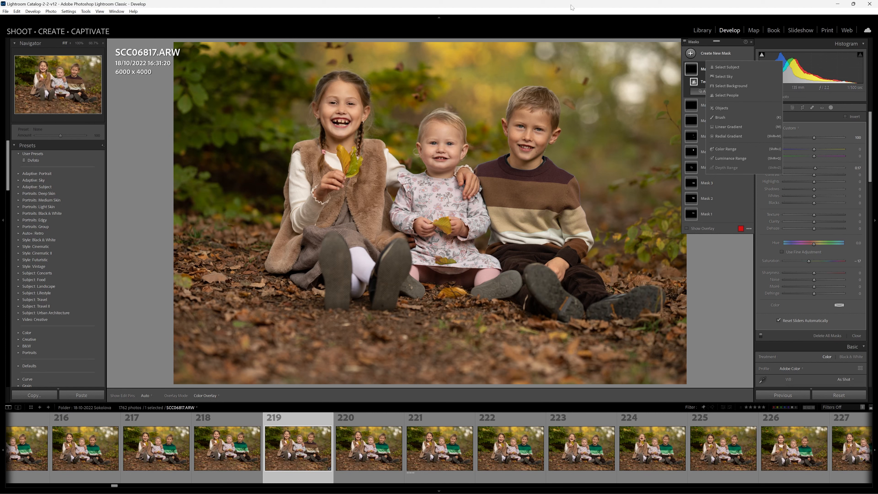
key(Escape)
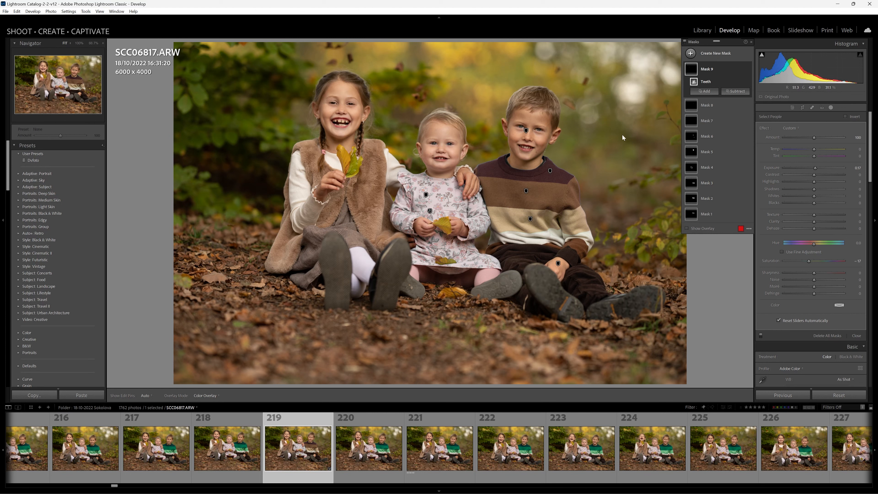
- Create a Select Background mask behind the three children and lower its highlights to about -50
click(705, 54)
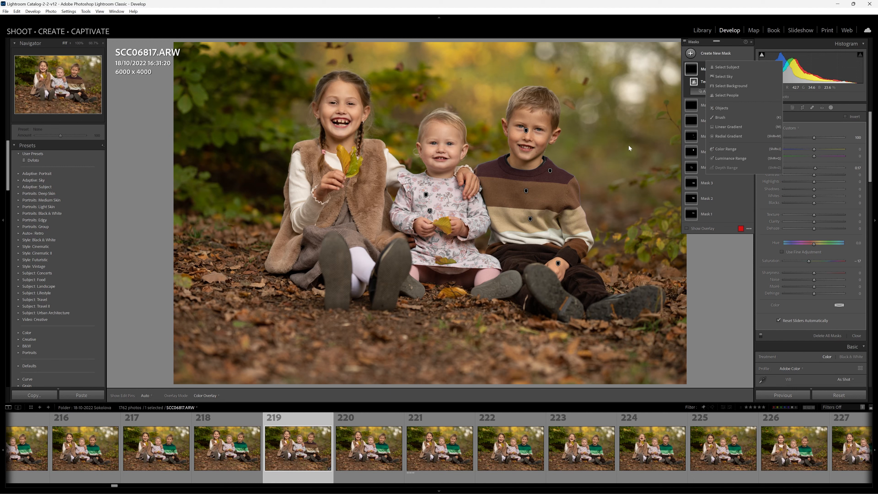
click(738, 86)
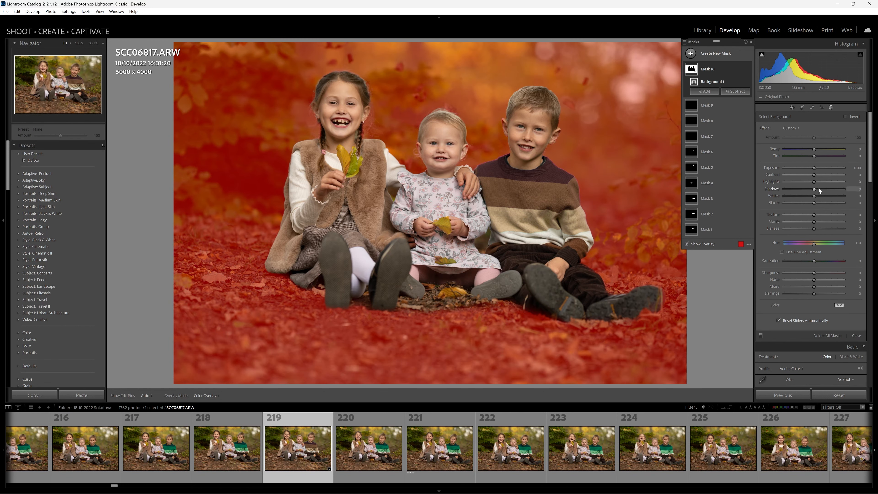
mouse_move(814, 182)
mouse_down()
mouse_move(788, 184)
mouse_move(800, 185)
mouse_up()
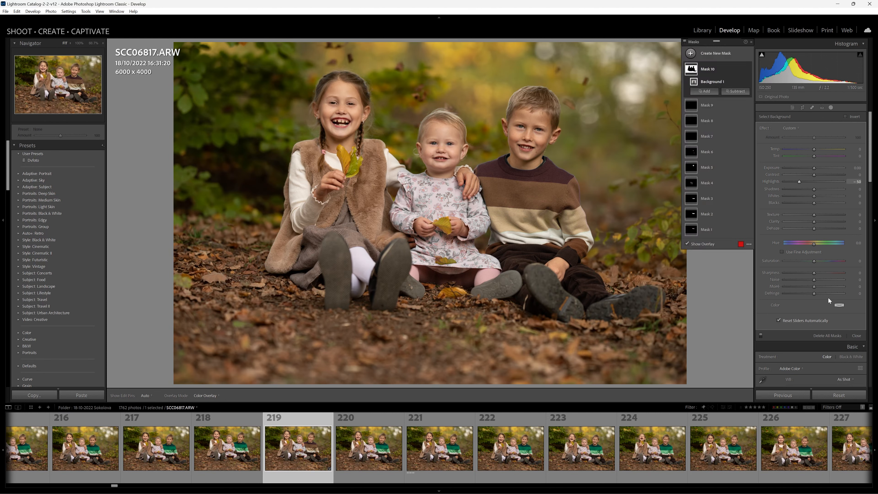
mouse_move(814, 261)
mouse_down()
mouse_move(799, 262)
mouse_move(816, 264)
mouse_up()
- Intersect the background mask with a linear gradient running vertically from the children's head level down to their feet
click(742, 82)
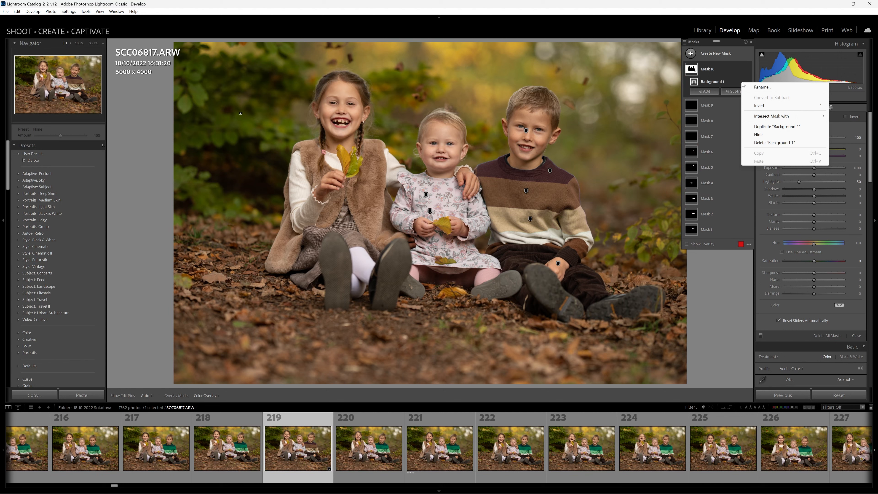
mouse_move(760, 118)
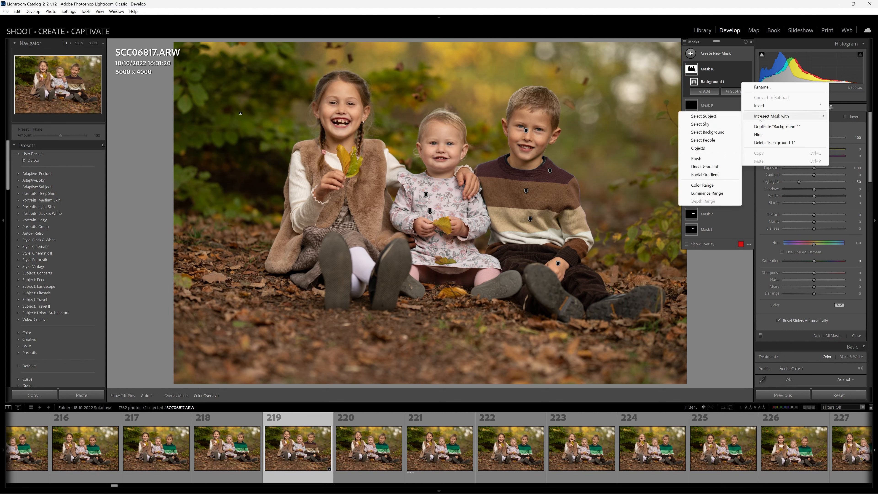
click(715, 169)
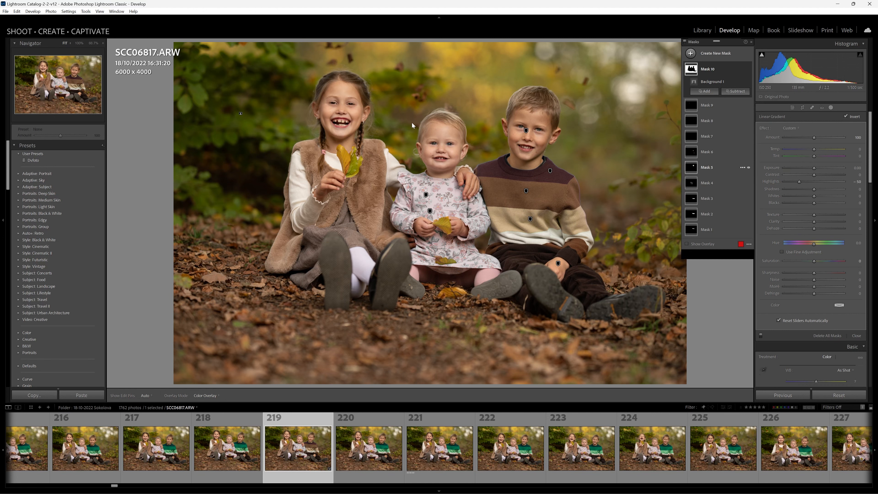
mouse_move(475, 101)
mouse_down()
mouse_move(495, 210)
mouse_move(473, 304)
mouse_up()
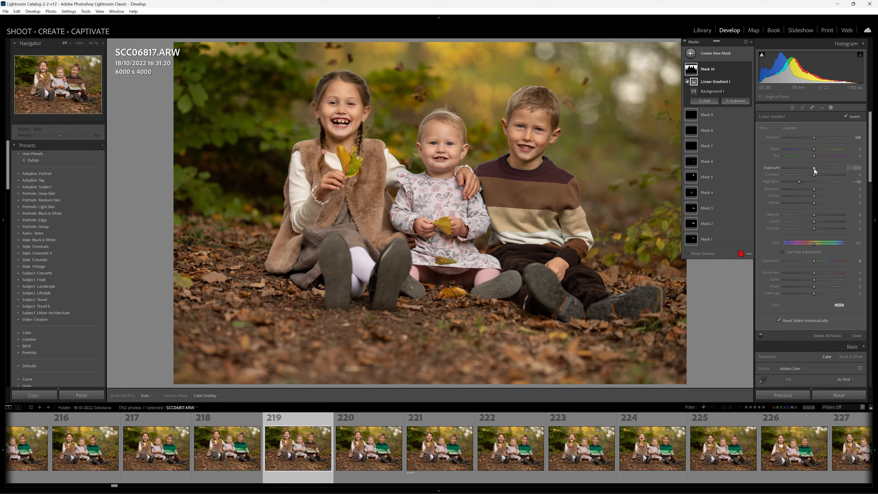
- Raise the intersected background mask's exposure slightly and set its texture to -11 and dehaze to -16
drag(814, 168, 815, 169)
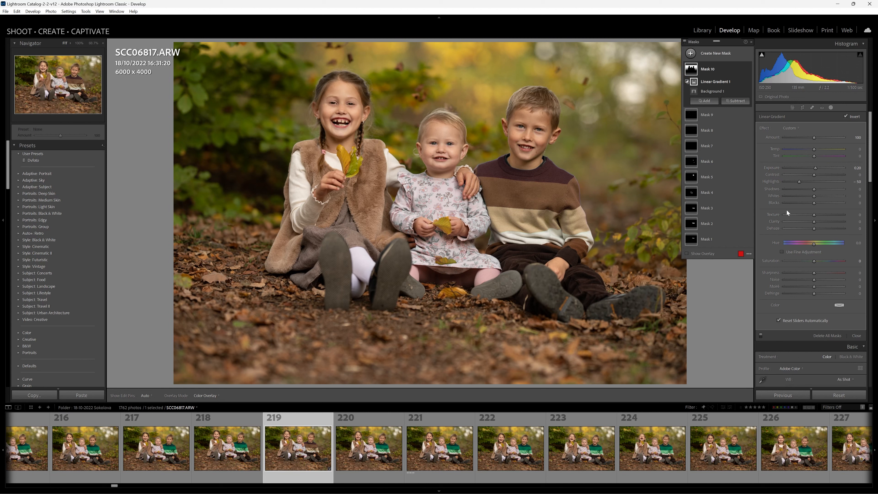
drag(814, 215, 814, 216)
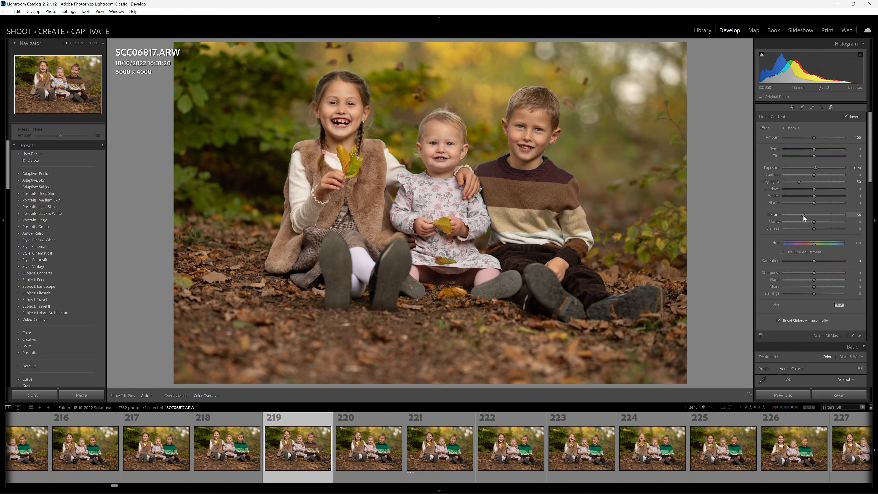
mouse_move(812, 216)
mouse_down()
mouse_move(813, 227)
mouse_move(806, 228)
mouse_move(829, 227)
mouse_move(807, 225)
mouse_up()
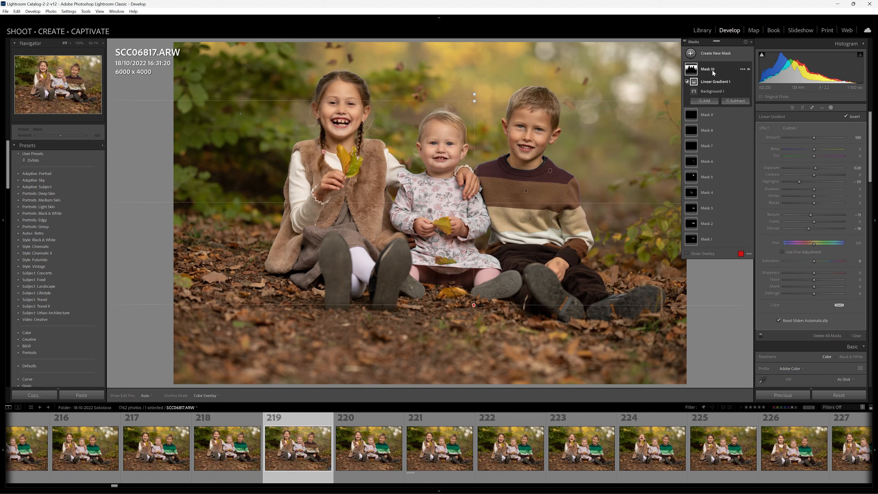
- Delete the background mask, Mask 10
click(725, 69)
click(742, 69)
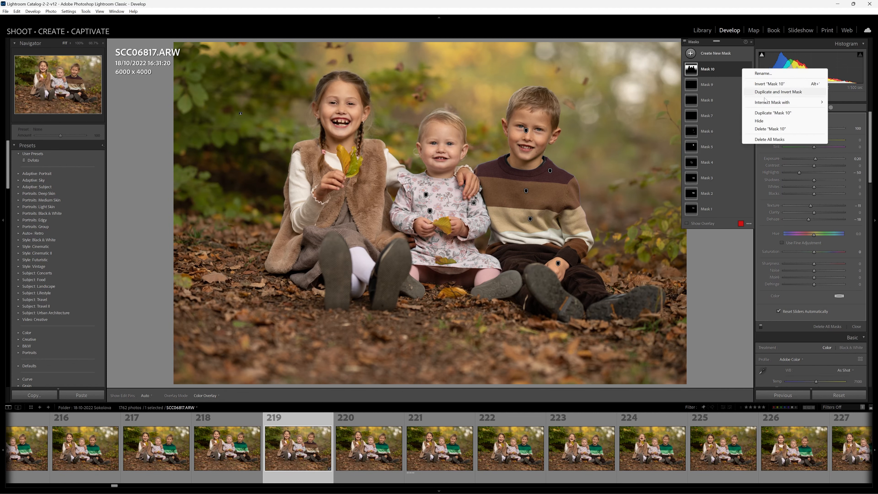
click(770, 129)
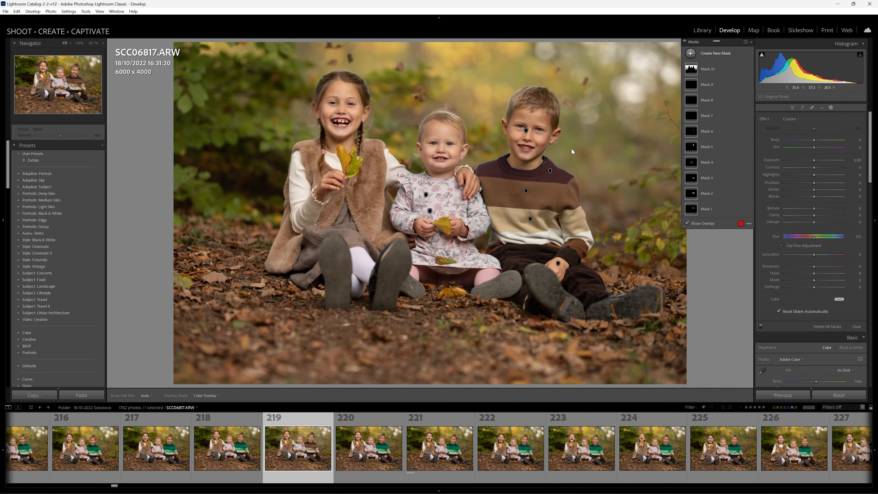
- Leave masking and set the whole photo's highlights to -17, whites +4, blacks -7 and texture -15, raising the shadows slightly
click(831, 108)
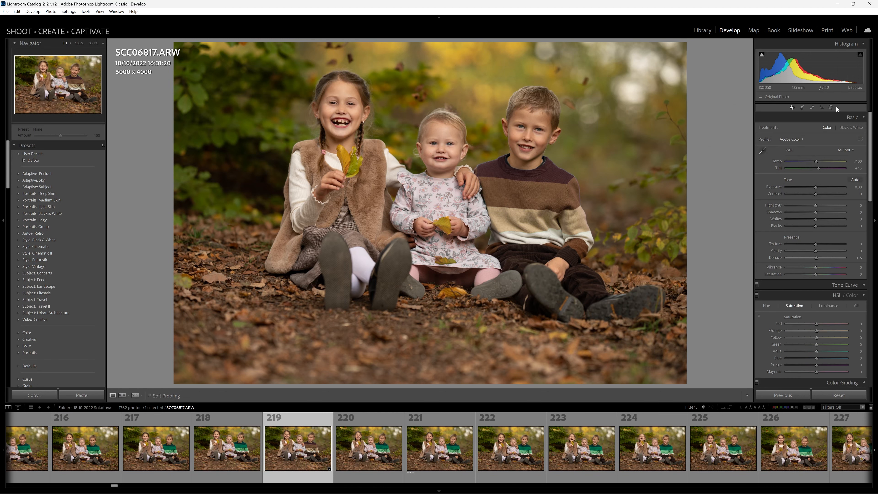
drag(816, 186, 817, 187)
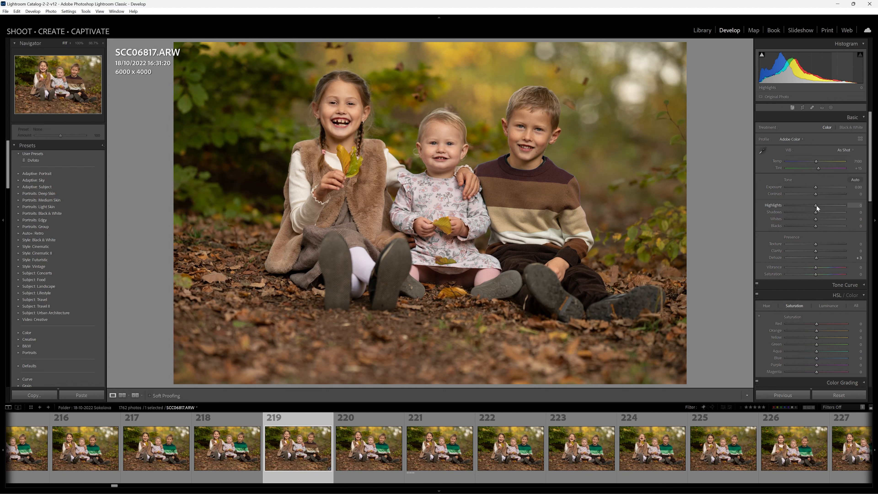
drag(812, 206, 813, 245)
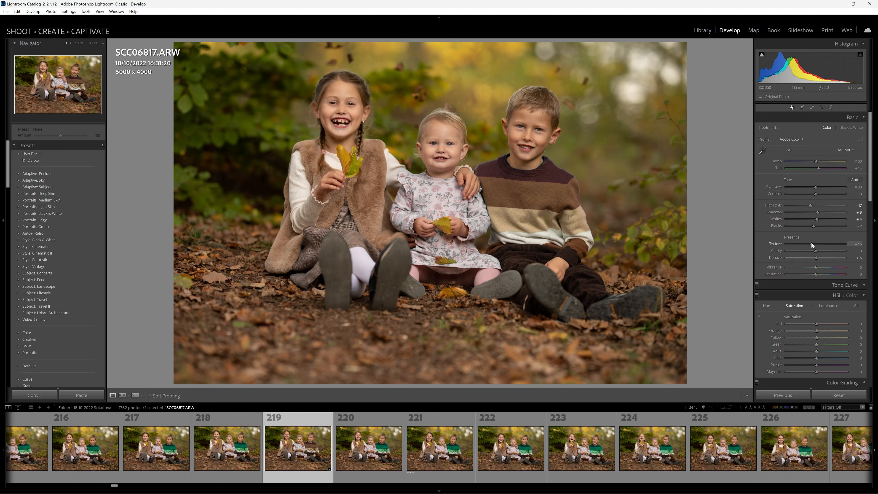
- Crop the portrait to 5573 x 3715 at the original aspect ratio, recentre the children and rotate it about -2 degrees
click(802, 108)
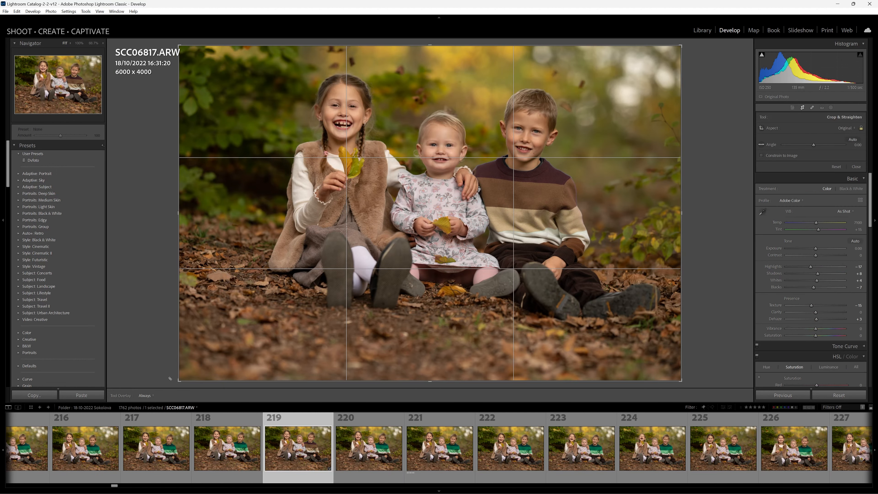
drag(178, 381, 197, 368)
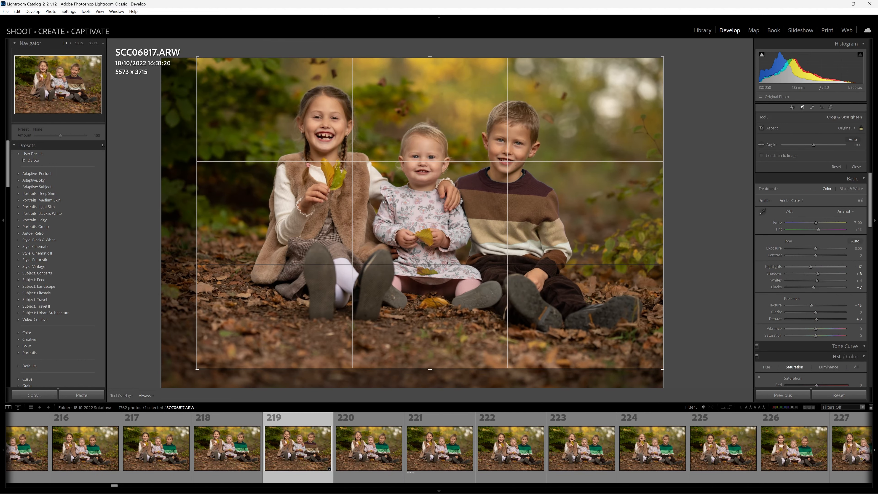
drag(384, 200, 397, 198)
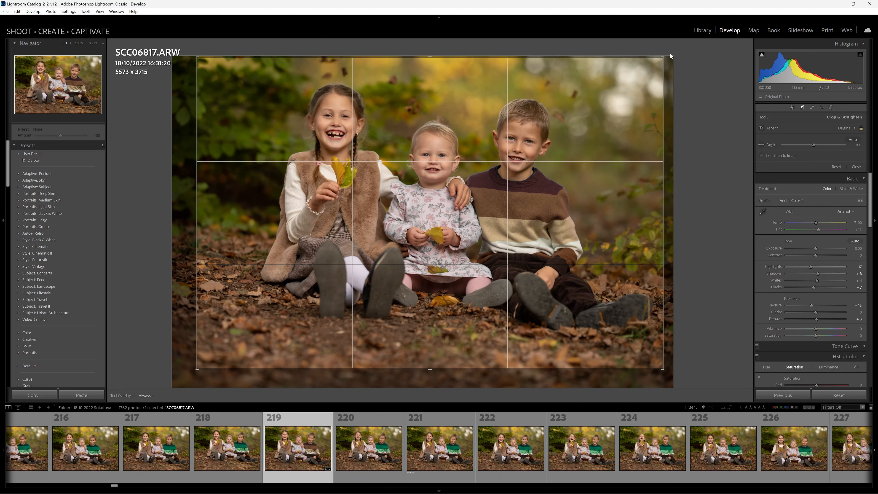
drag(668, 55, 658, 48)
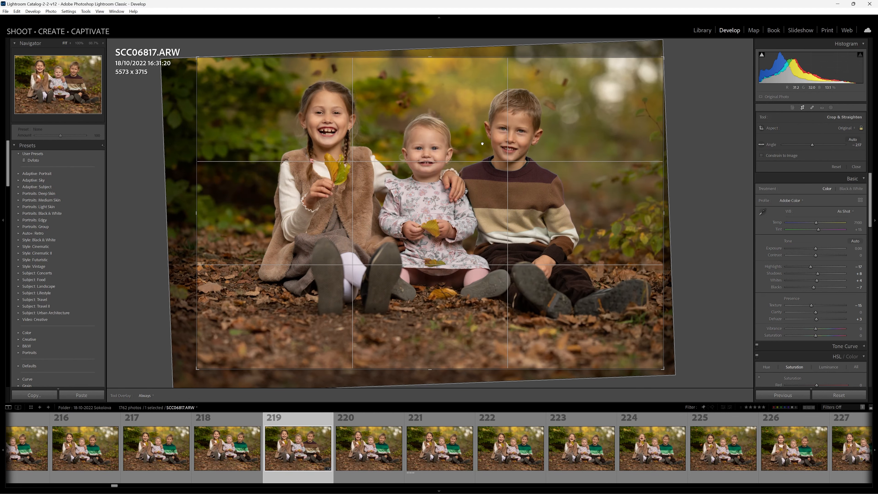
key(Return)
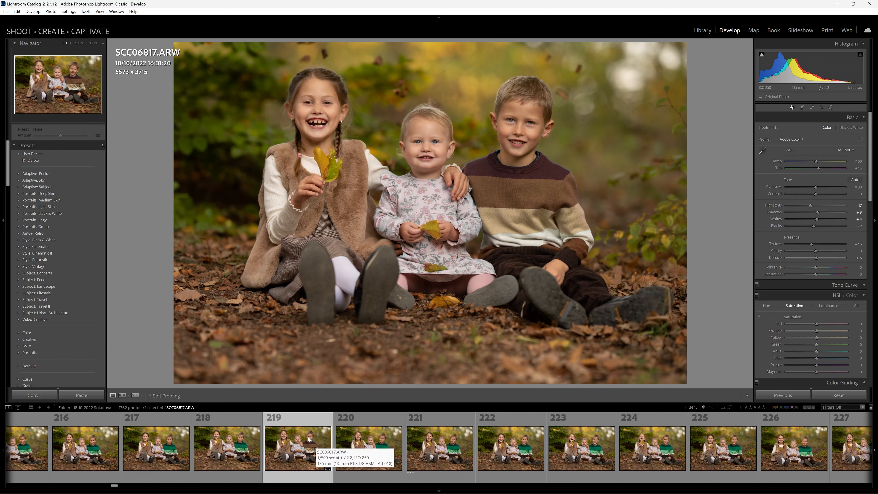
- Apply the previous photo's settings to the next photo, SCC06818.ARW
click(377, 446)
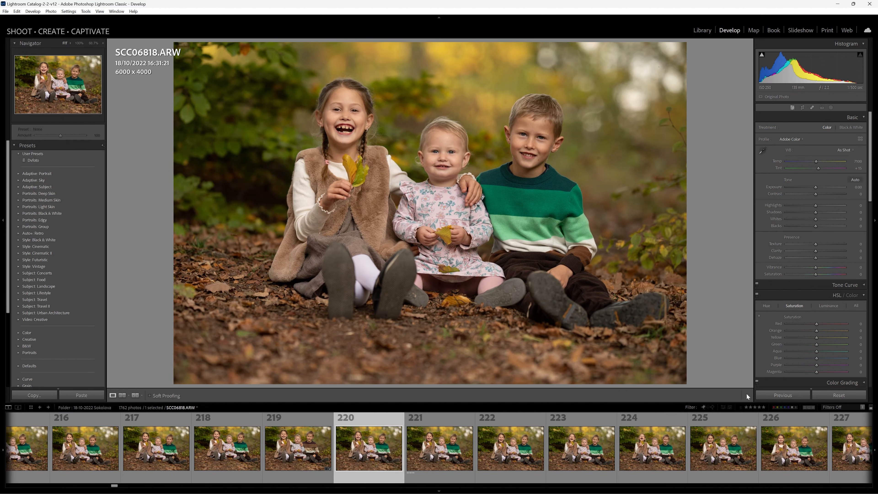
click(781, 395)
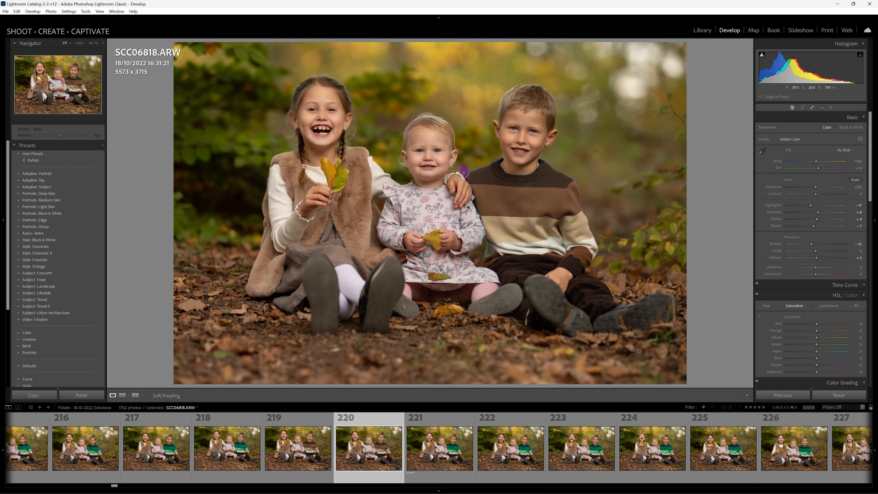
- Inspect the purple patch beside the boy's shoulder at 100% and toggle Masks 8 to 5 to check whether they cause it
click(464, 172)
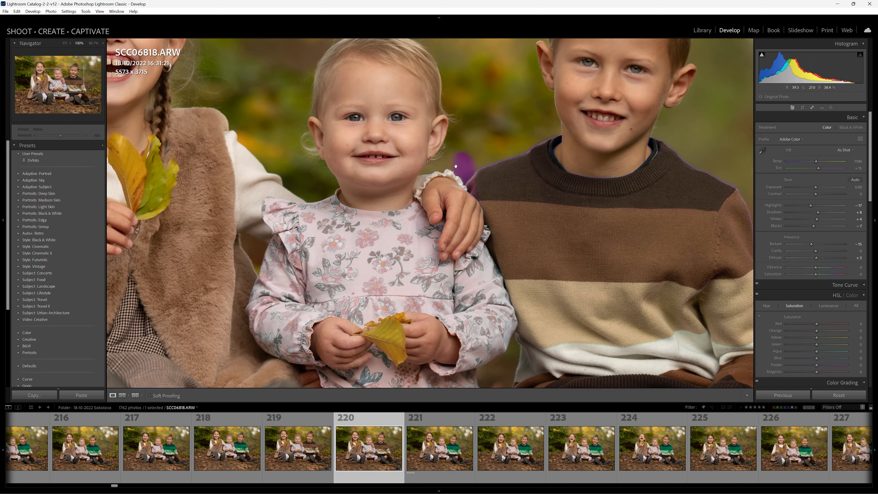
click(831, 107)
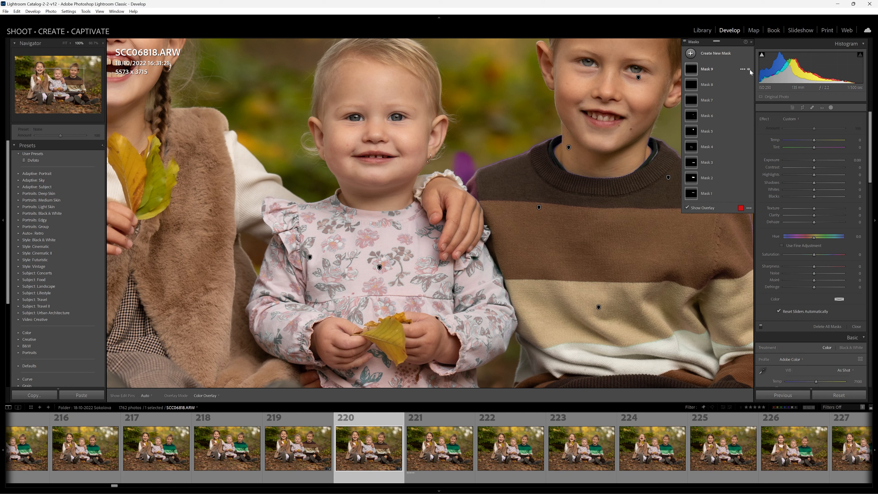
click(749, 85)
click(749, 85)
click(749, 100)
click(749, 99)
click(749, 115)
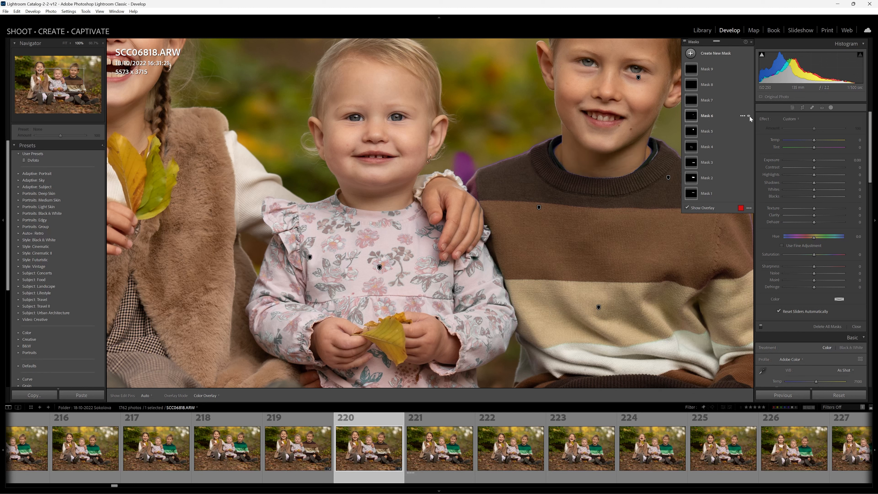
click(748, 132)
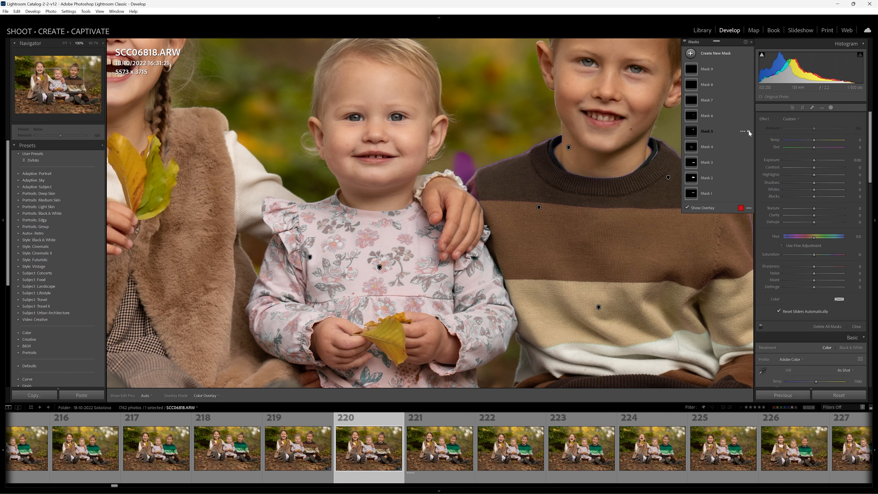
click(749, 132)
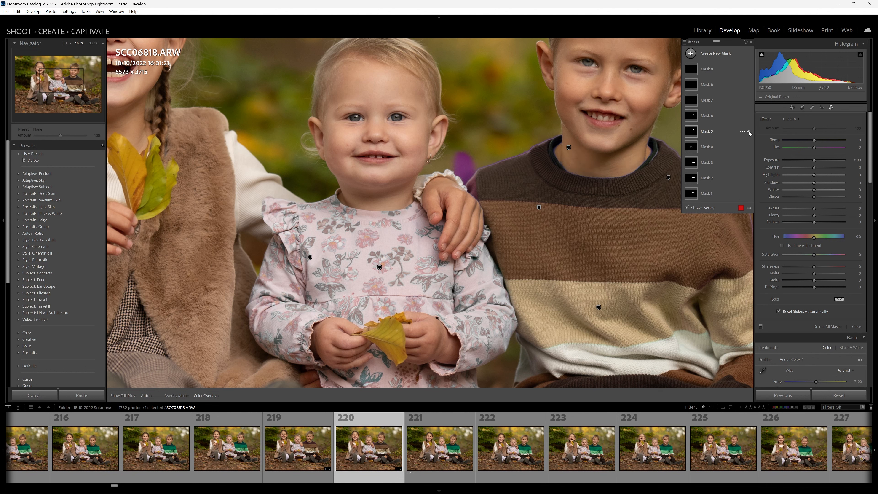
- Check the components of Masks 8 to 2 and hide Object 2 in Mask 2 to remove the purple patch beside the boy's shoulder
click(705, 85)
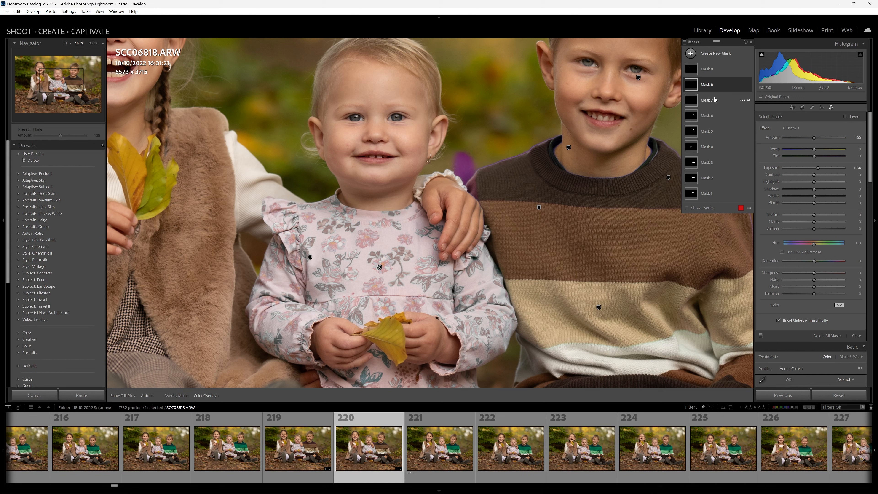
mouse_move(727, 85)
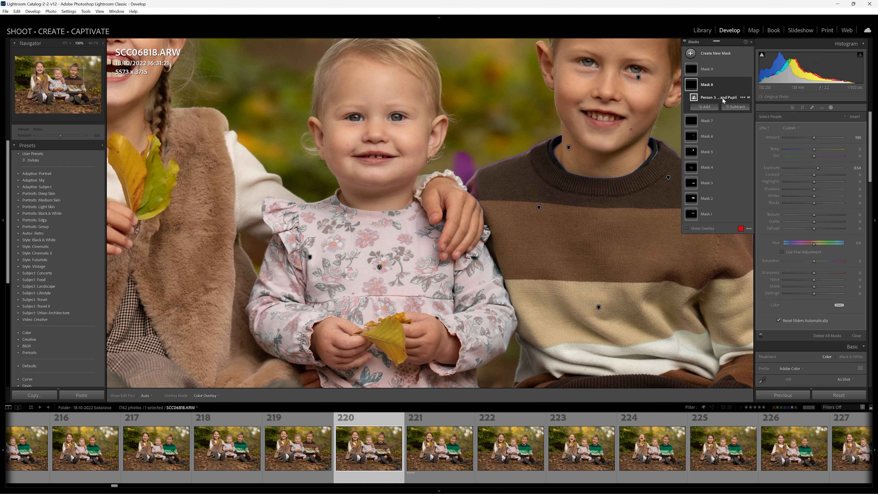
click(710, 123)
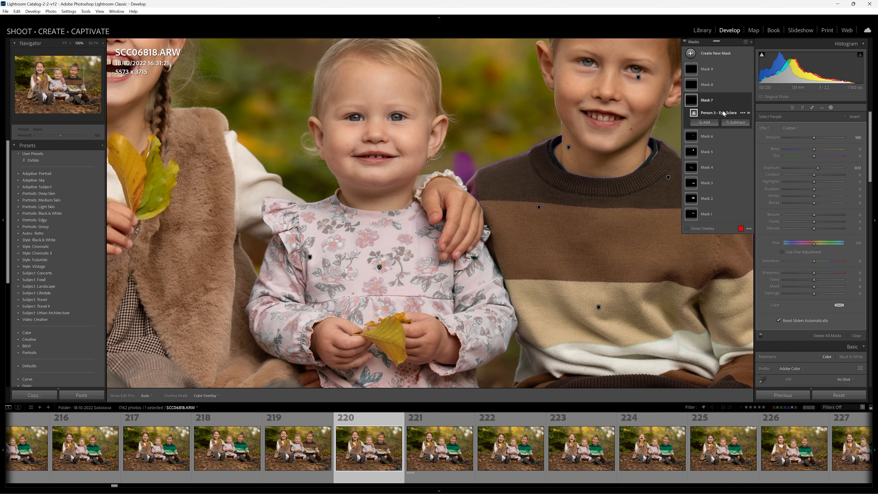
click(710, 137)
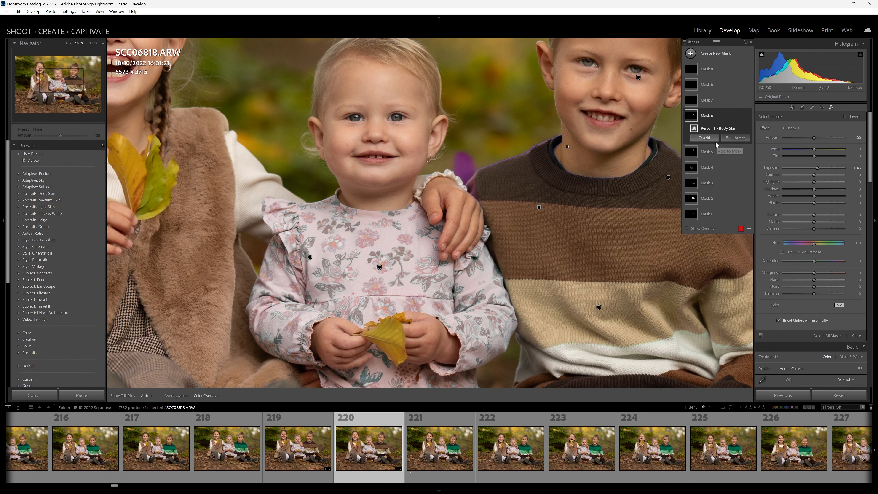
click(715, 153)
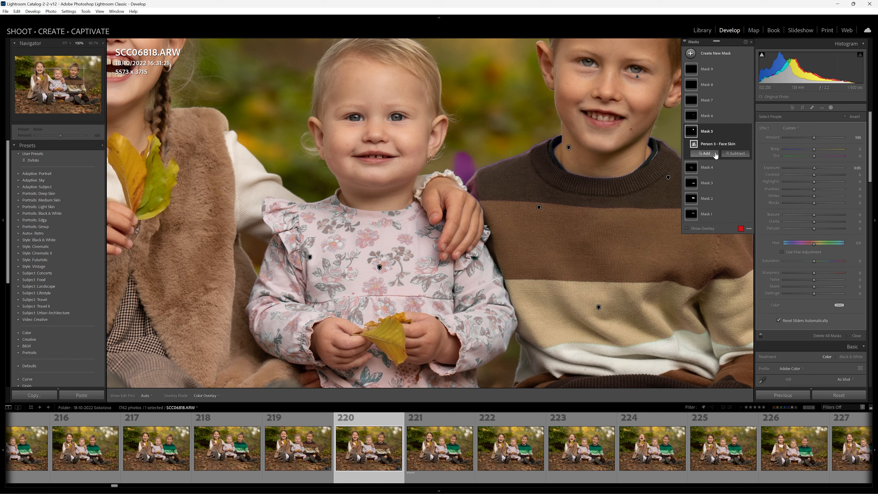
click(712, 169)
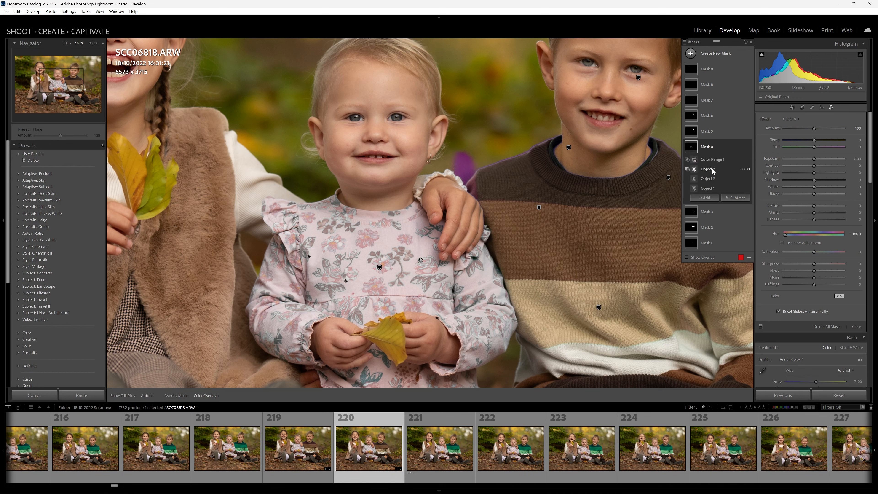
click(708, 209)
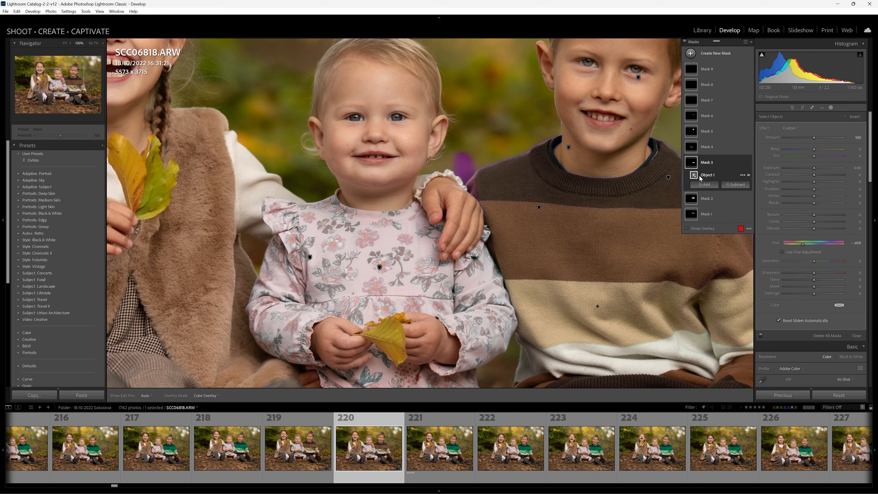
click(711, 198)
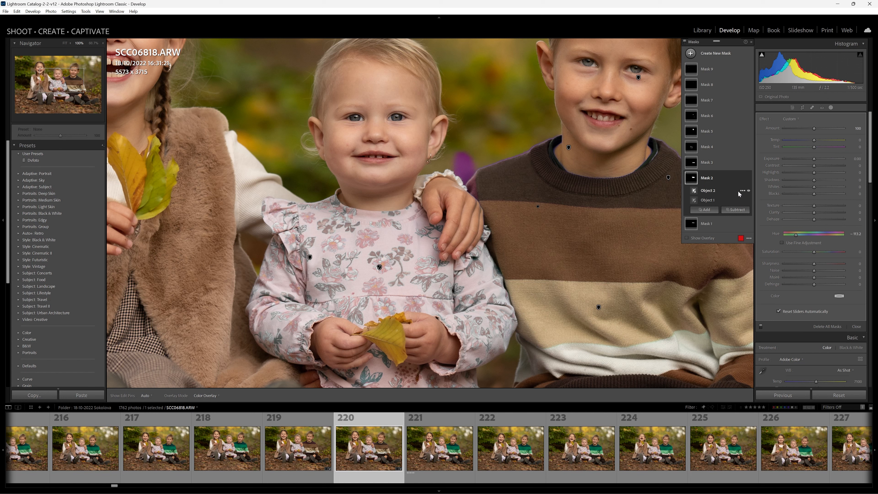
click(748, 191)
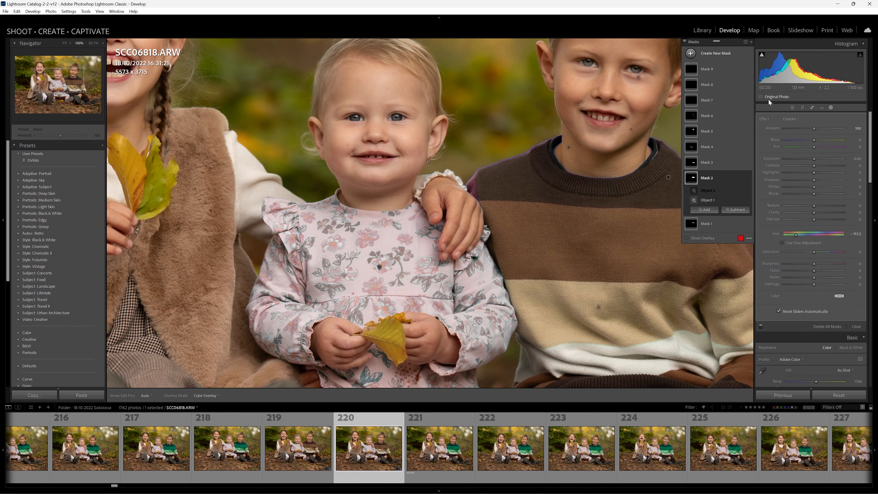
- Finish masking SCC06818.ARW and apply its settings to the next photo, SCC06819.ARW
click(831, 107)
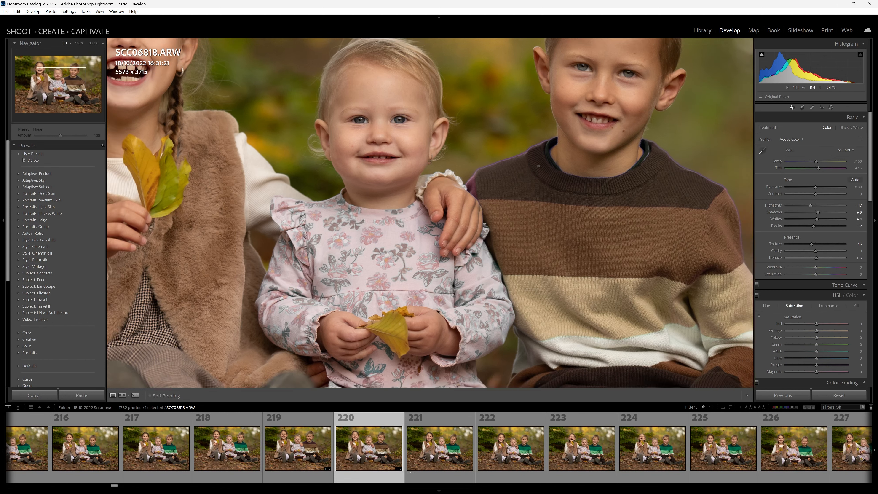
click(531, 196)
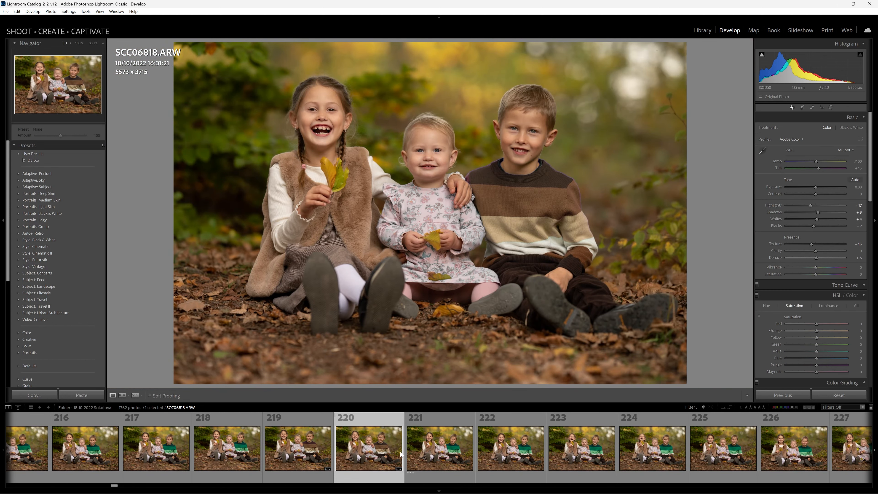
click(437, 449)
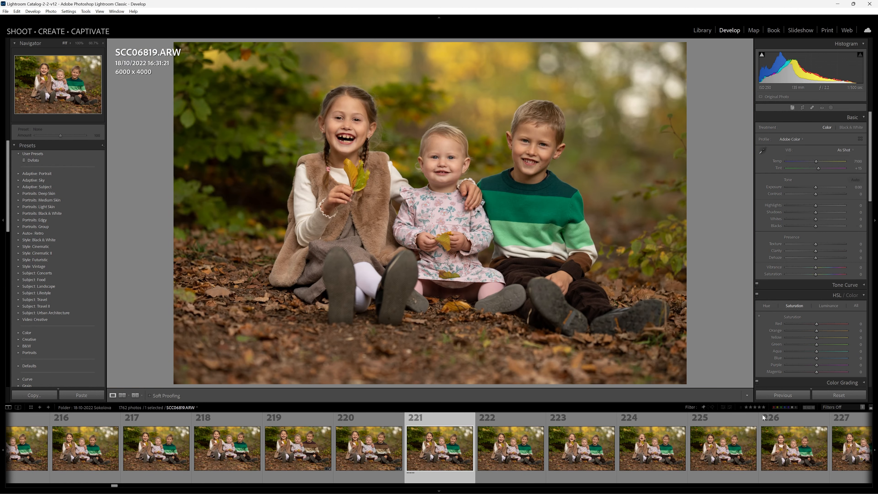
click(786, 394)
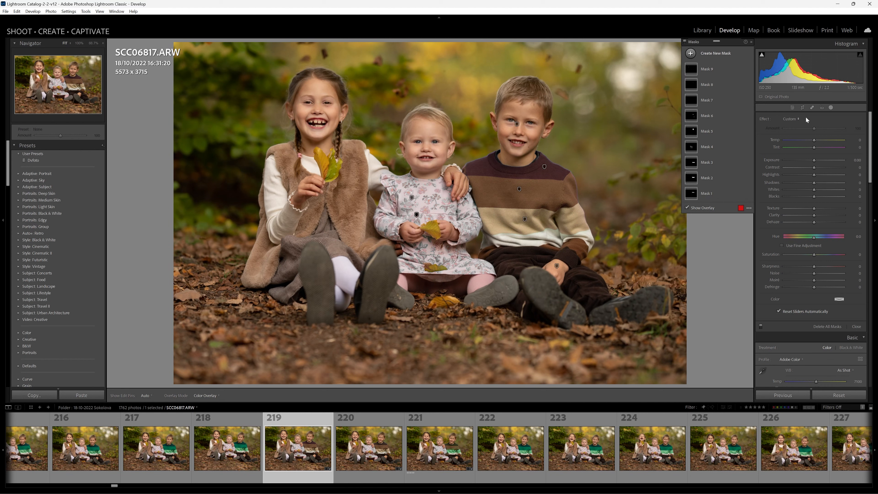
- Review the list of masks on SCC06817.ARW and the mask types available for a new mask
click(830, 107)
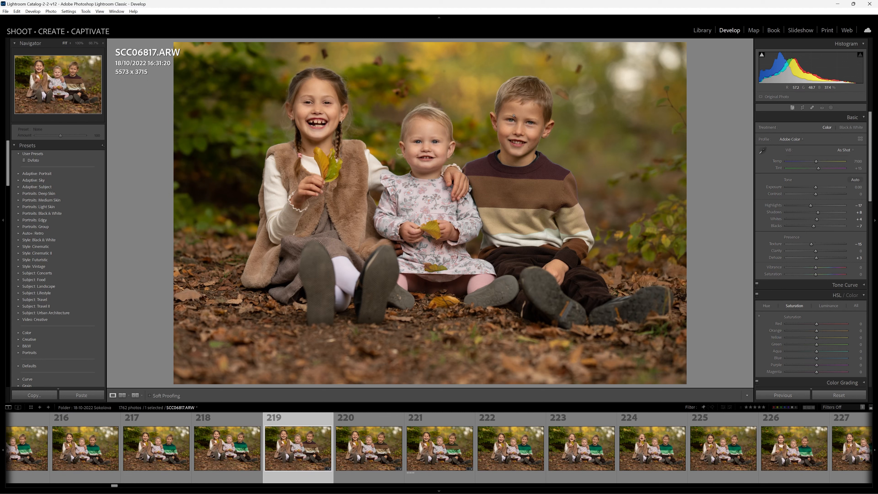
click(832, 108)
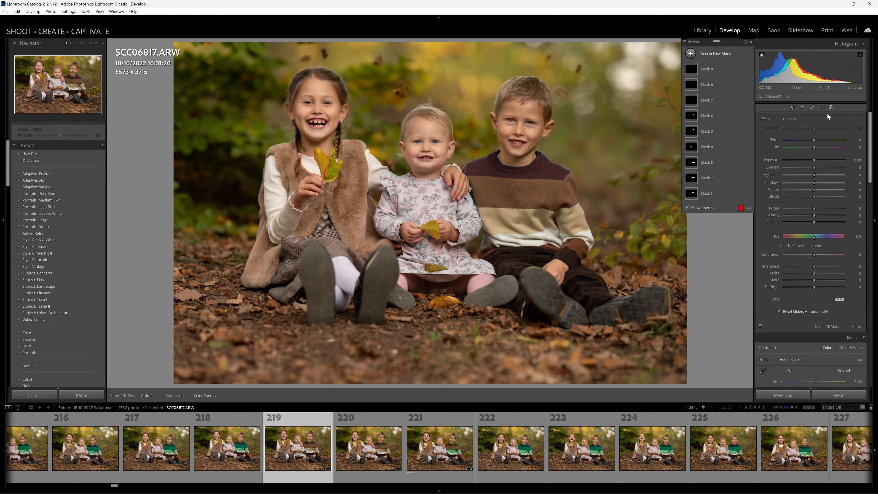
click(715, 55)
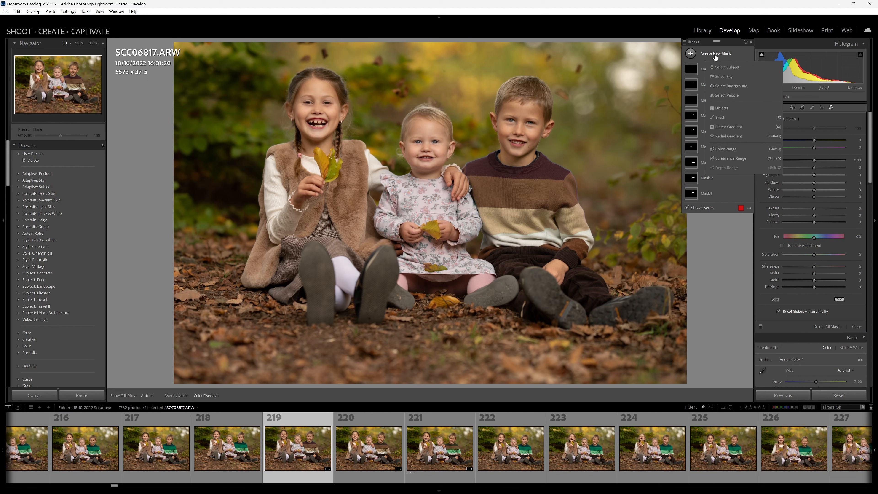
click(732, 242)
- Open the photo SCC06824.ARW, with the boy's green sweater, in the masking workspace
click(640, 419)
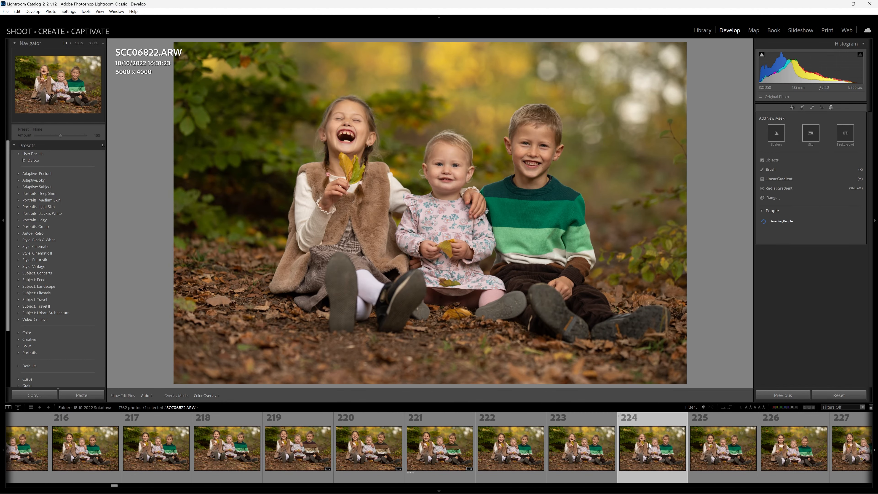
click(792, 447)
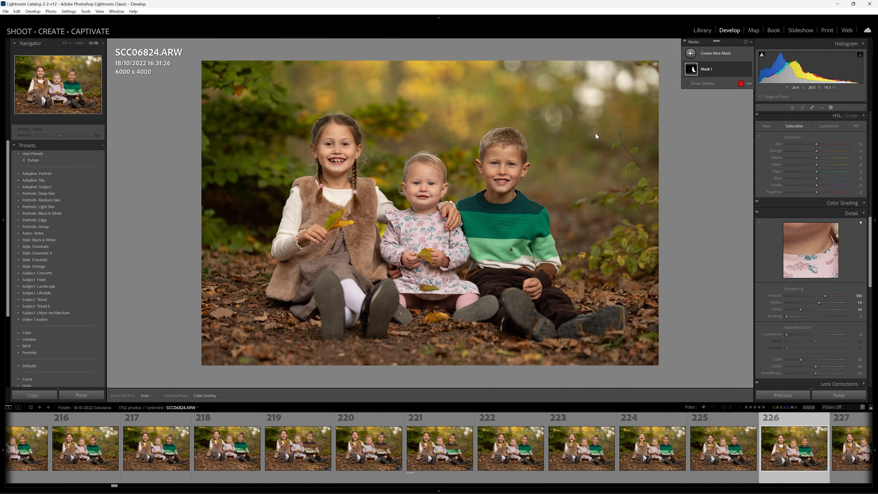